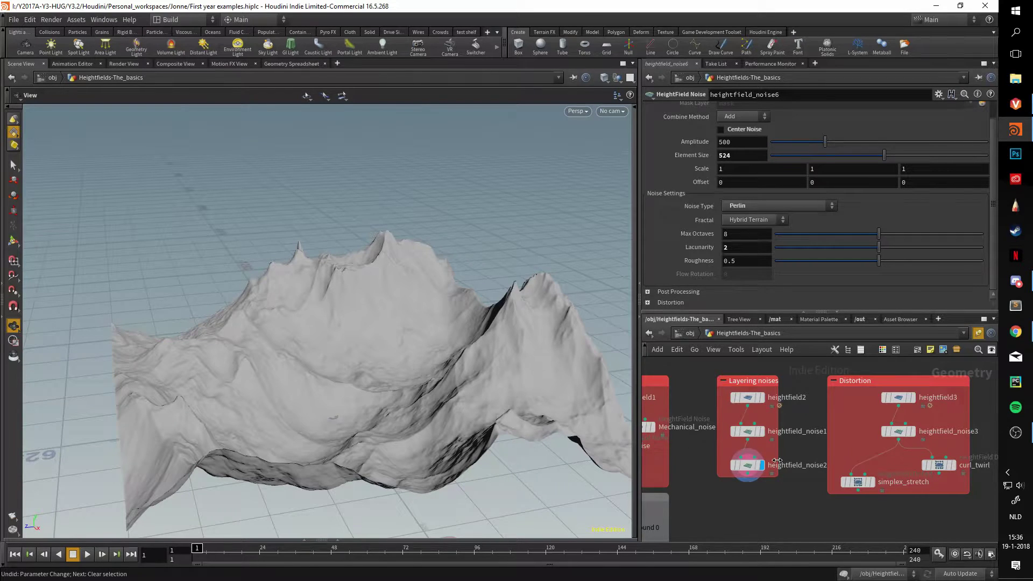
# - Display the heightfield_noise1 node of the Layering noises group with its parameters and inspect its terrain
pyautogui.moveTo(756, 432)
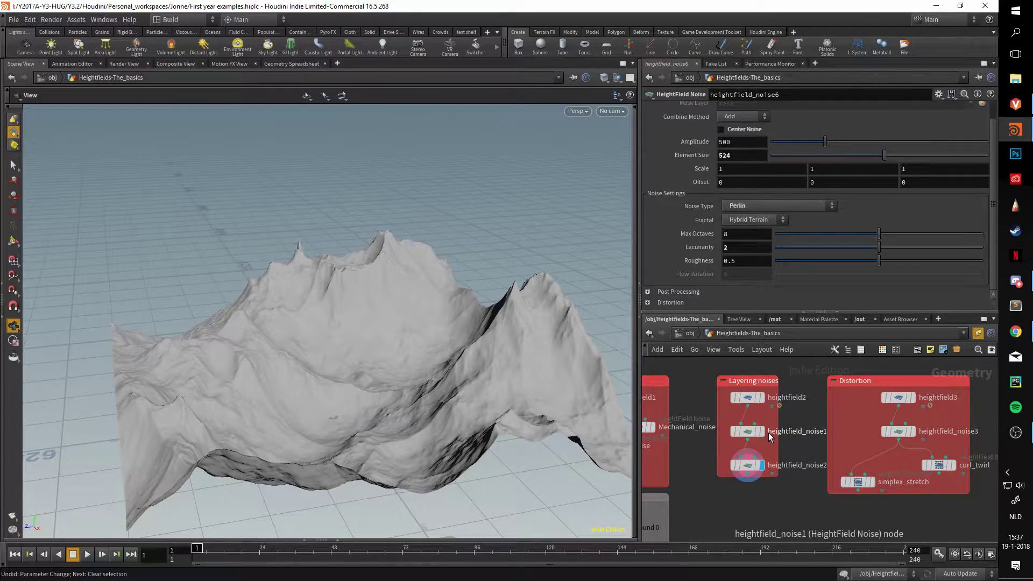
pyautogui.moveTo(457, 316); pyautogui.dragTo(457, 380)
pyautogui.moveTo(457, 380); pyautogui.dragTo(495, 307, button='middle')
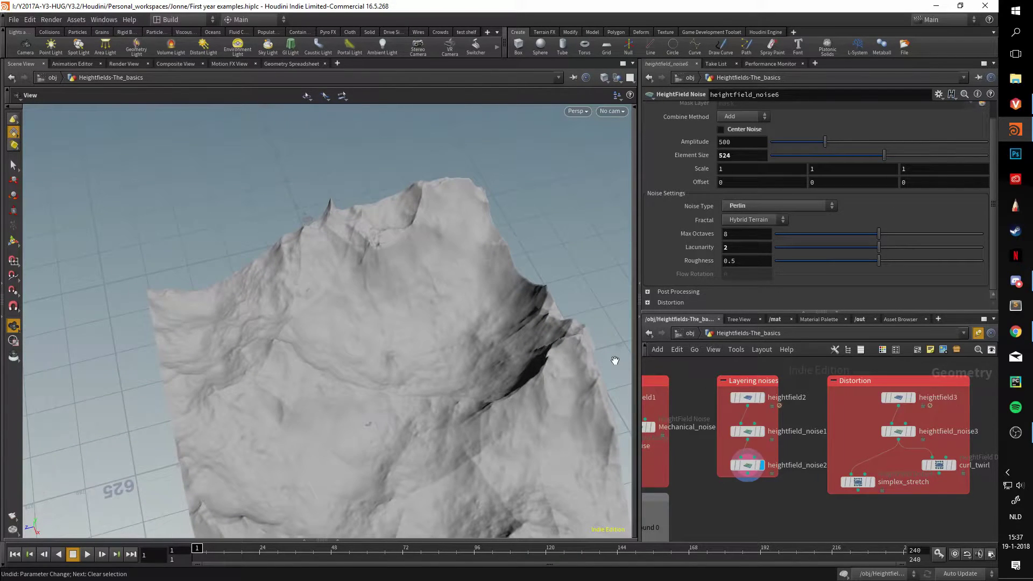
pyautogui.moveTo(501, 327)
pyautogui.mouseDown()
pyautogui.moveTo(447, 282)
pyautogui.moveTo(526, 261)
pyautogui.moveTo(507, 323)
pyautogui.moveTo(512, 291)
pyautogui.moveTo(543, 260)
pyautogui.mouseUp()
pyautogui.click(761, 432)
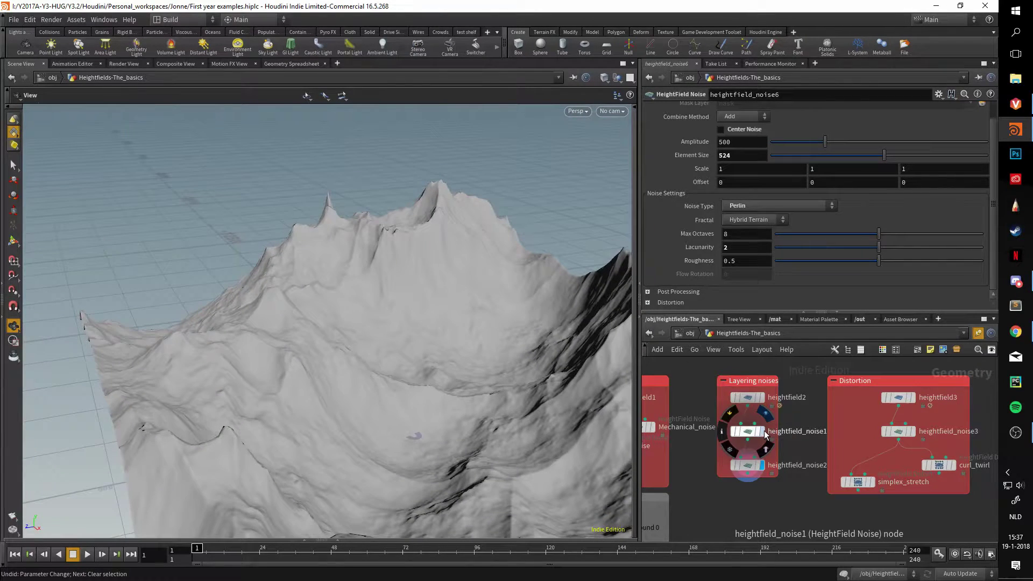
pyautogui.moveTo(525, 327); pyautogui.dragTo(405, 302, button='middle')
pyautogui.click(748, 432)
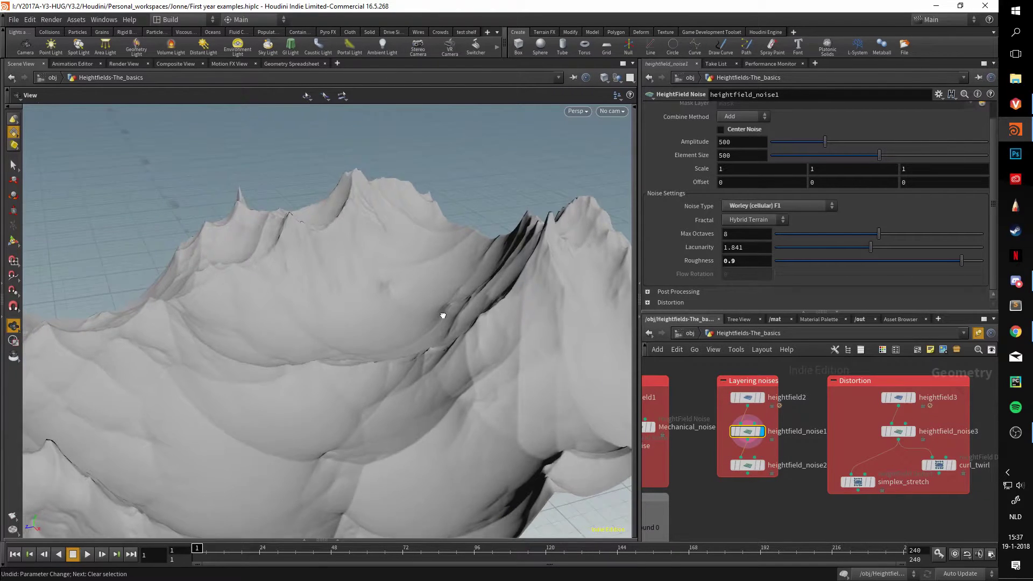
pyautogui.moveTo(443, 311)
pyautogui.mouseDown()
pyautogui.moveTo(482, 350)
pyautogui.moveTo(541, 304)
pyautogui.moveTo(431, 298)
pyautogui.moveTo(463, 302)
pyautogui.moveTo(411, 321)
pyautogui.moveTo(450, 304)
pyautogui.moveTo(435, 293)
pyautogui.mouseUp()
# - Set the noise type of heightfield_noise1 to Alligator and frame the resulting terrain to examine its shape
pyautogui.moveTo(745, 414)
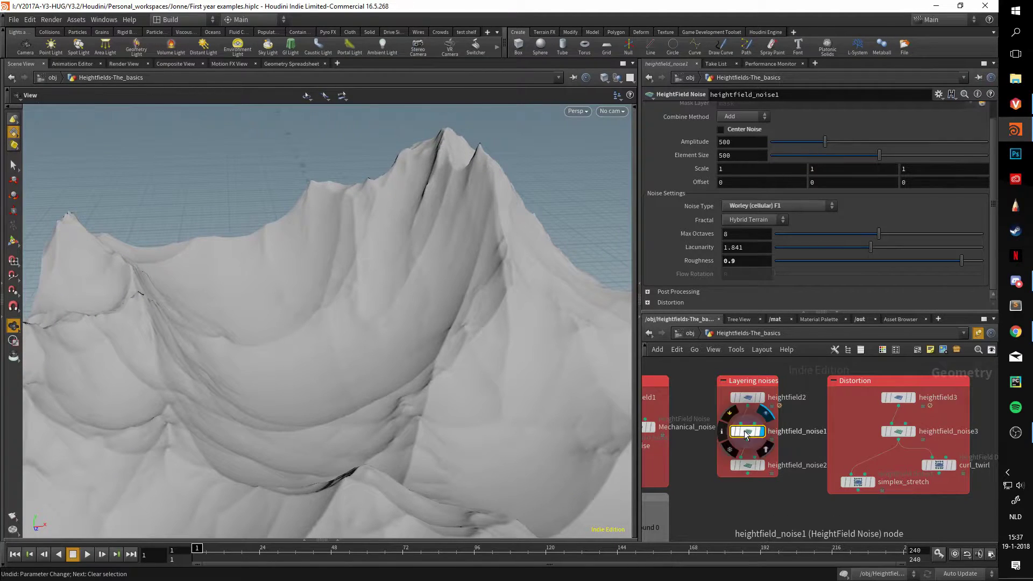
pyautogui.click(770, 207)
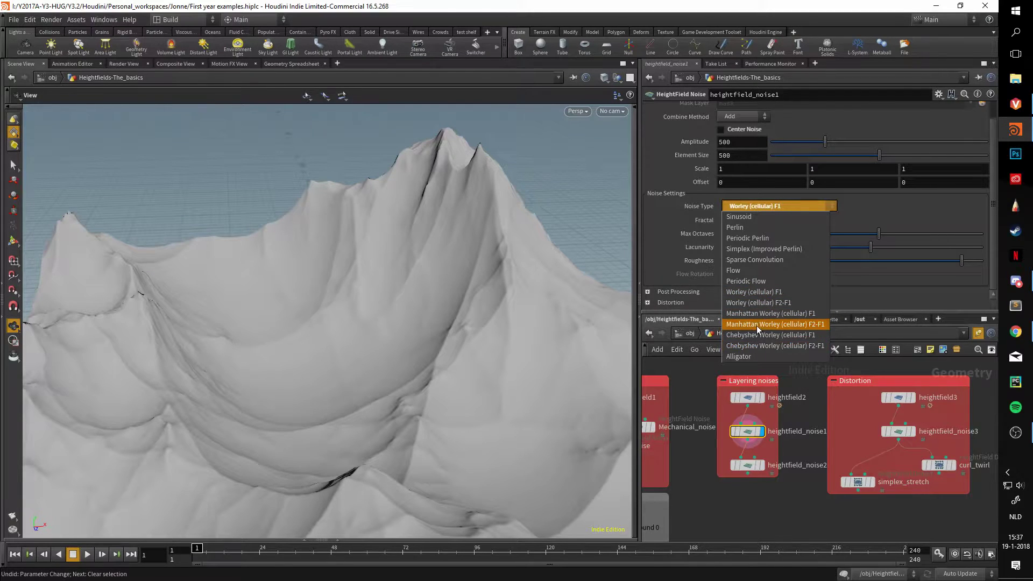
pyautogui.click(752, 358)
pyautogui.press('f')
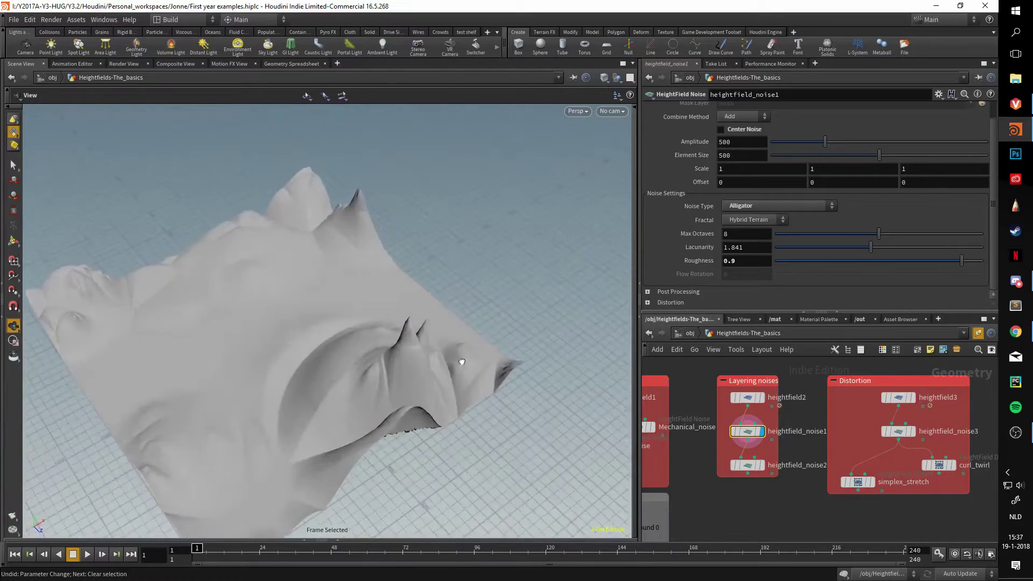
pyautogui.moveTo(462, 362); pyautogui.dragTo(563, 219)
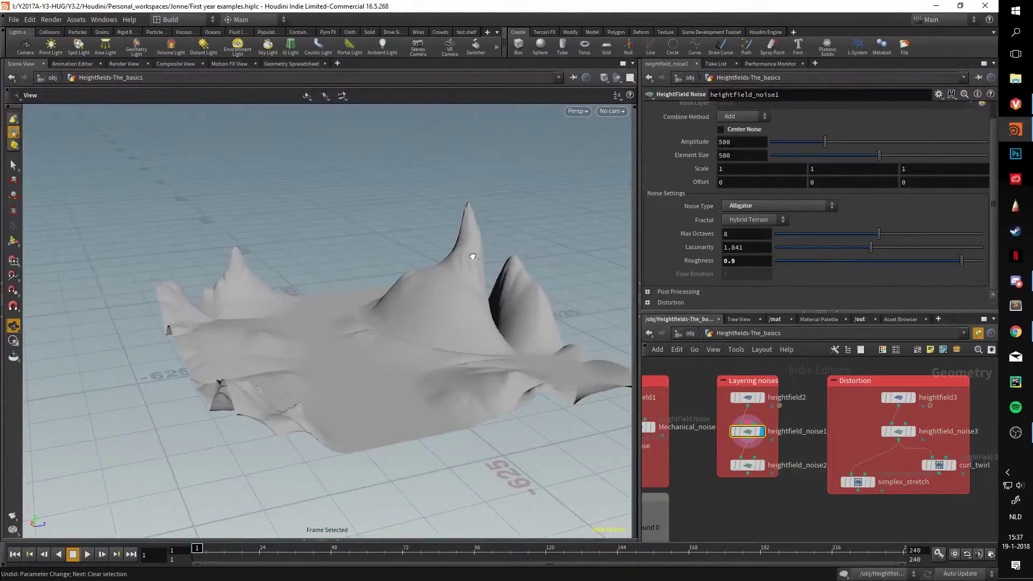
pyautogui.moveTo(472, 257); pyautogui.dragTo(461, 340)
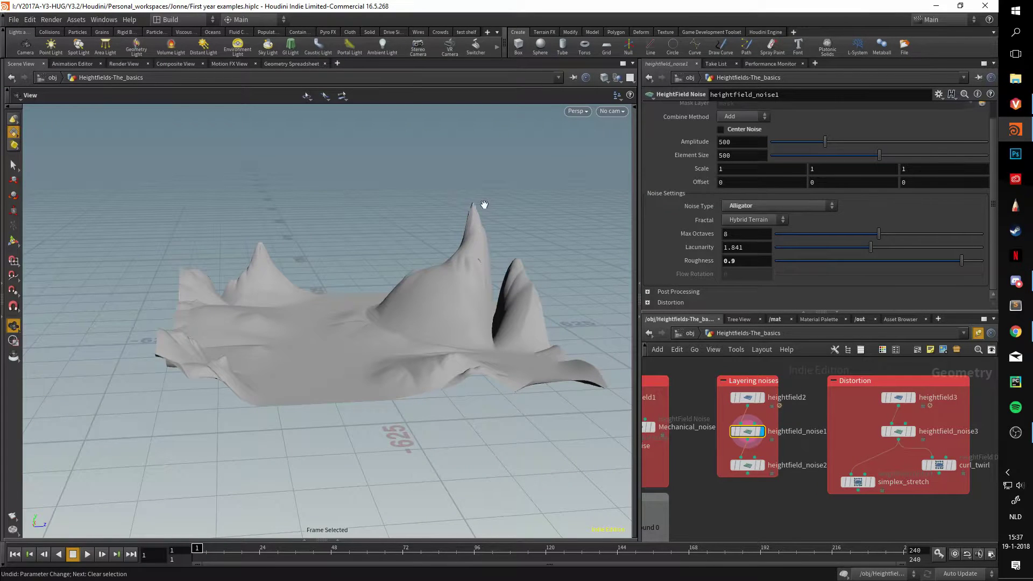
pyautogui.moveTo(484, 204); pyautogui.dragTo(542, 252)
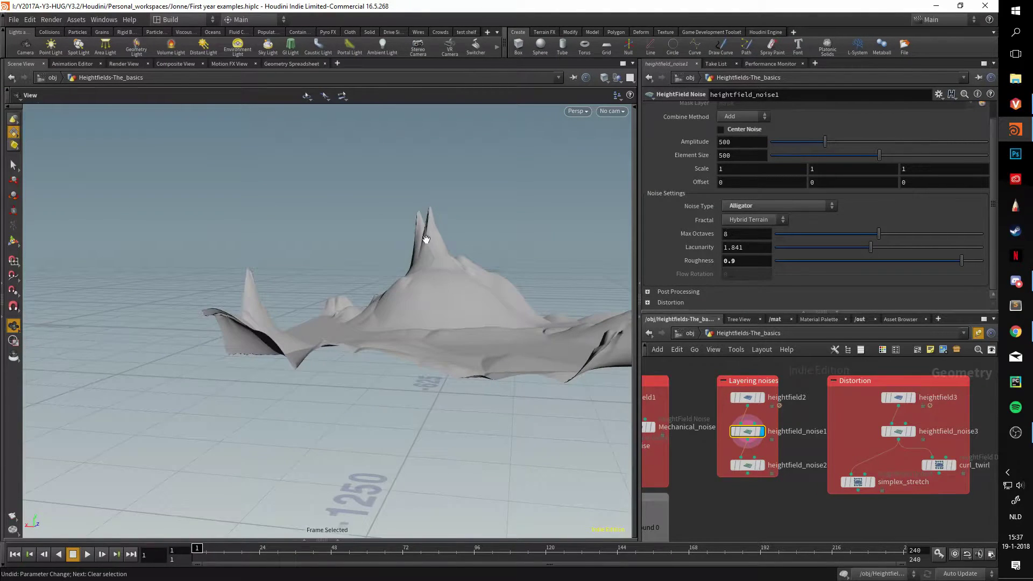
pyautogui.moveTo(425, 239); pyautogui.dragTo(380, 310)
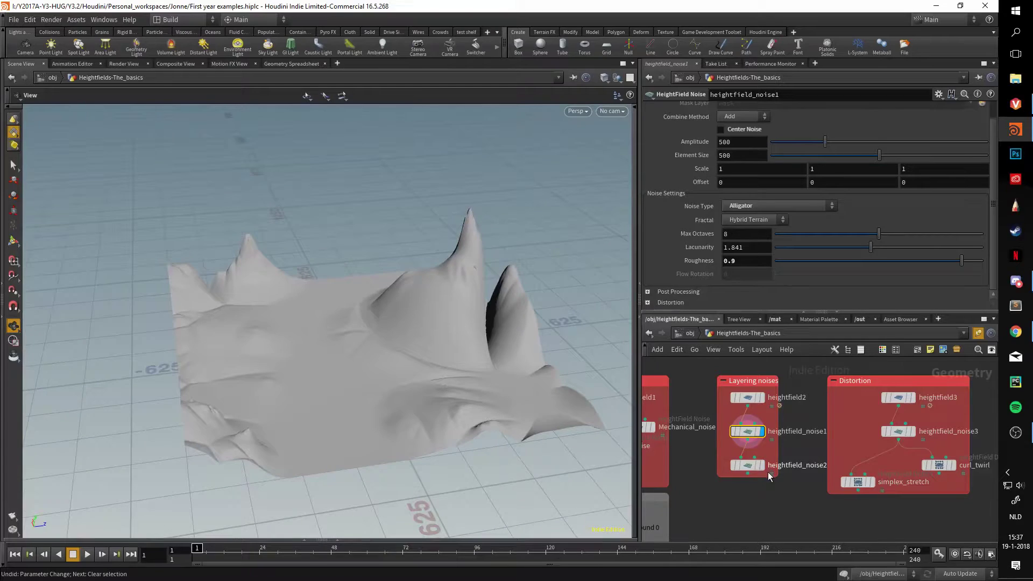
# - Compare the terrain of heightfield_noise2 with heightfield_noise1 by displaying one and switching back to the other
pyautogui.click(762, 465)
pyautogui.moveTo(482, 307); pyautogui.dragTo(248, 294)
pyautogui.moveTo(226, 255); pyautogui.dragTo(378, 291)
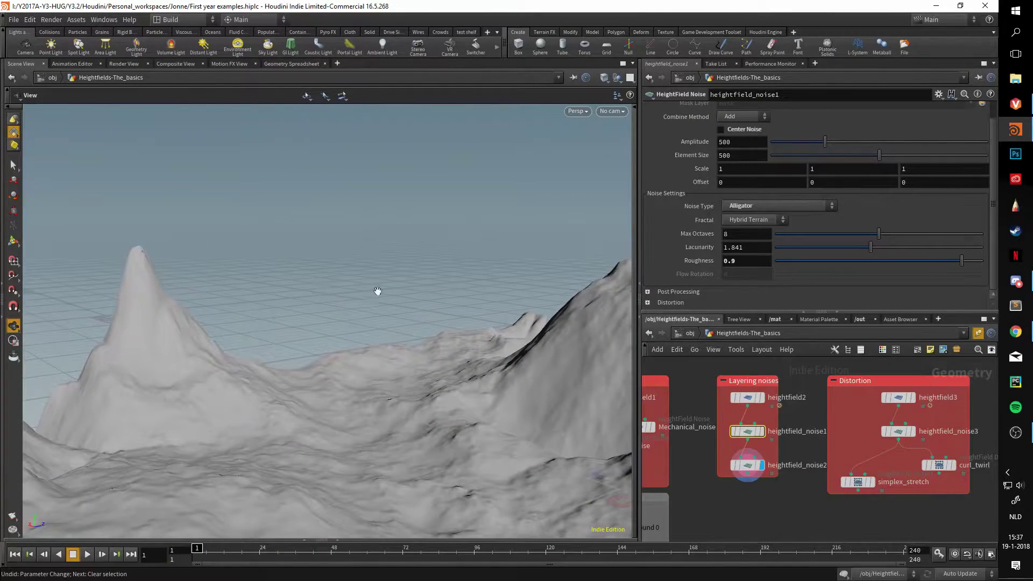
pyautogui.click(758, 431)
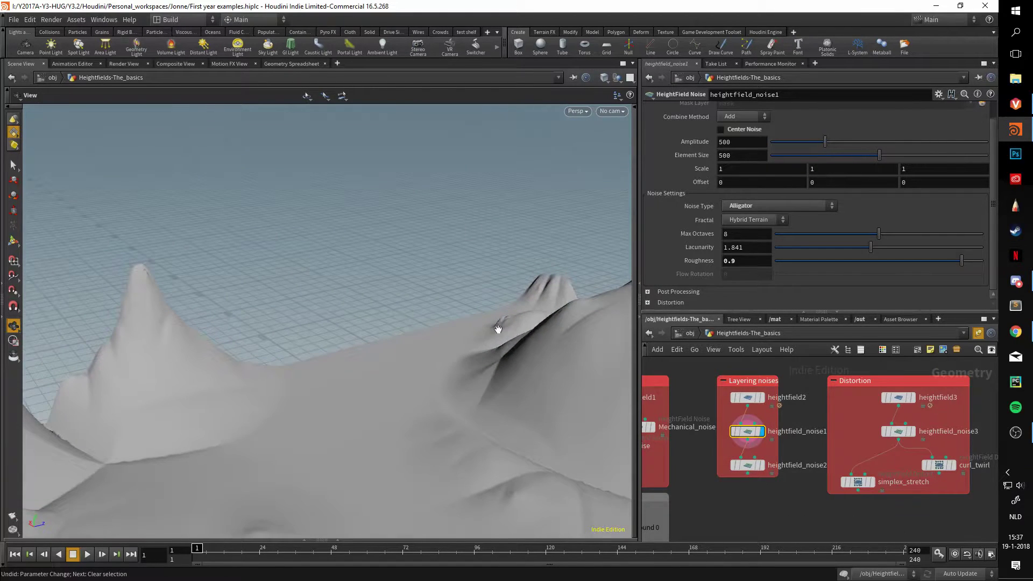
pyautogui.moveTo(747, 432)
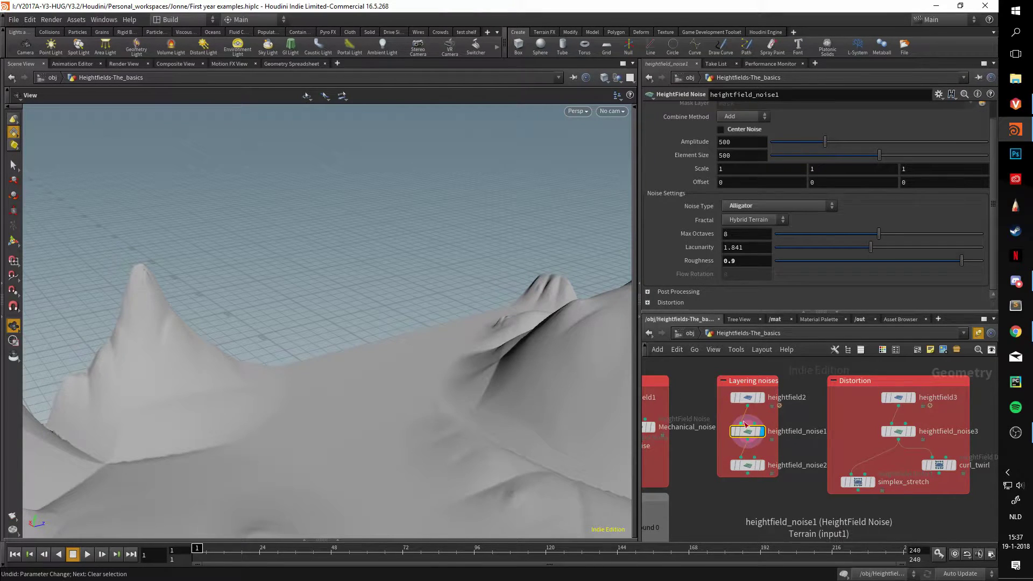
pyautogui.moveTo(536, 369); pyautogui.dragTo(416, 366, button='right')
pyautogui.moveTo(415, 366); pyautogui.dragTo(439, 282)
# - Set the noise type of heightfield_noise1 to Manhattan Worley (cellular) F2-F1
pyautogui.click(768, 207)
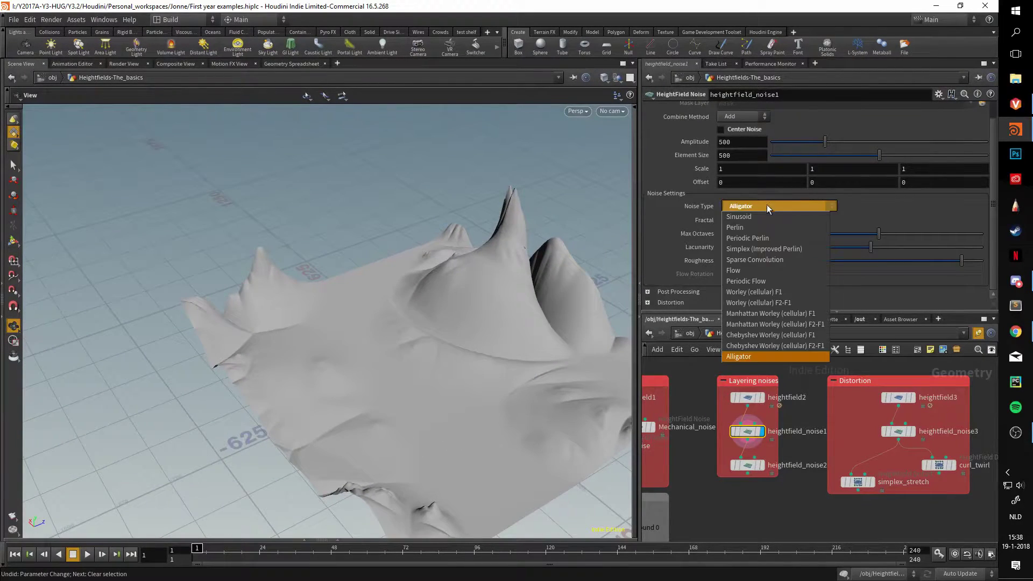
pyautogui.click(805, 326)
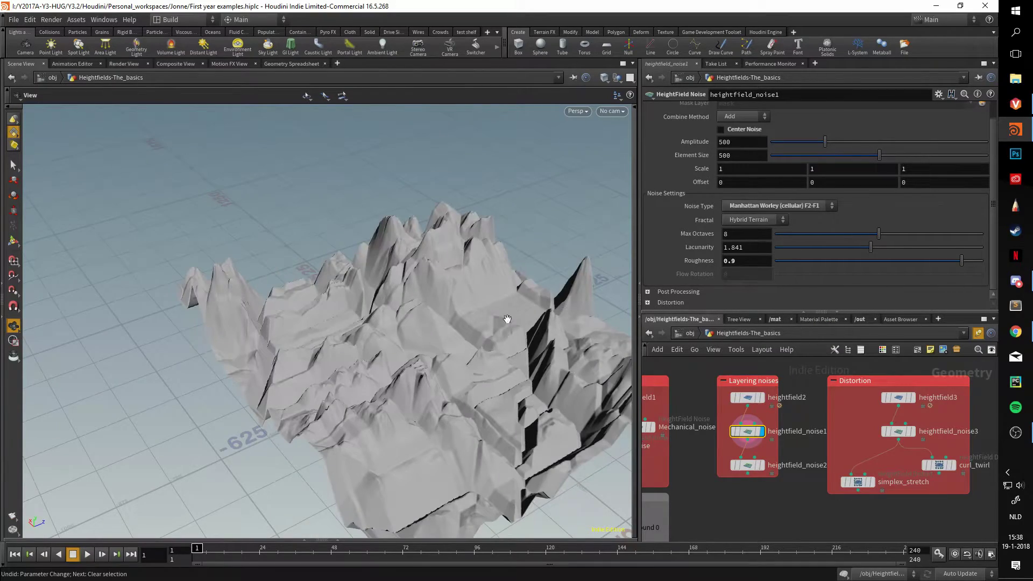
pyautogui.moveTo(463, 333); pyautogui.dragTo(409, 301)
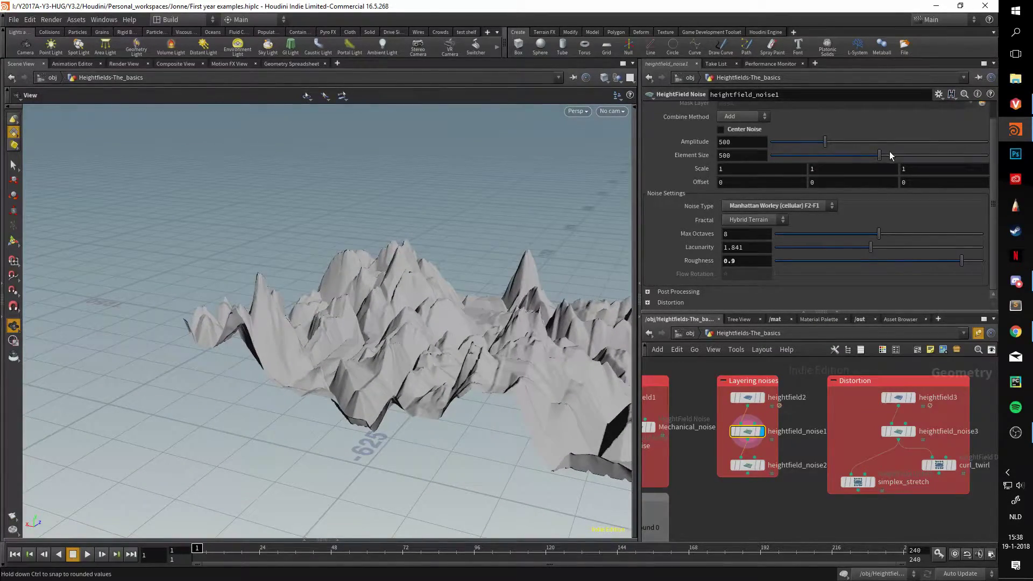
# - Increase the element size of heightfield_noise1 to 1000 and inspect the larger terrain shapes
pyautogui.moveTo(886, 157); pyautogui.dragTo(1001, 149)
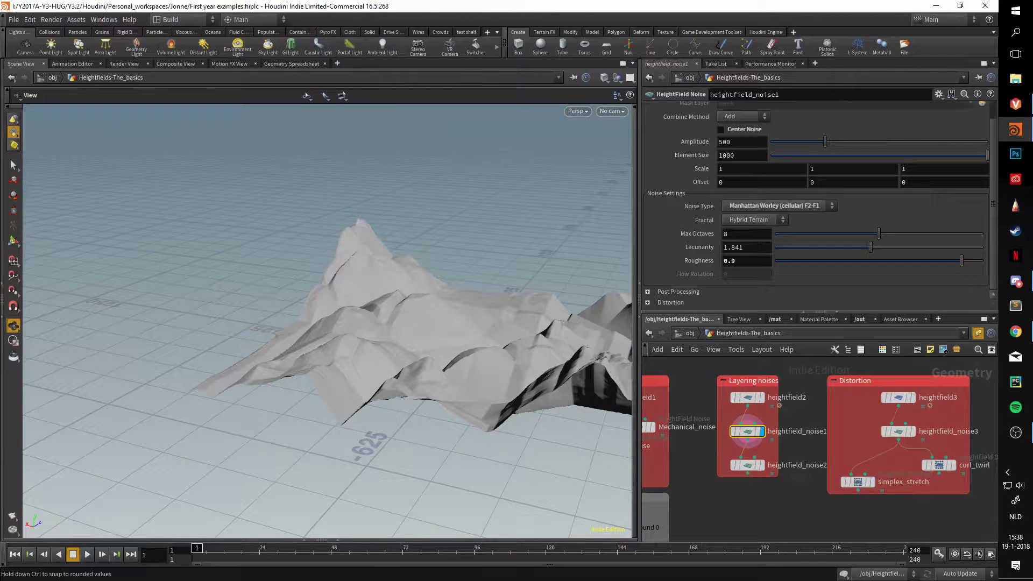
pyautogui.moveTo(519, 298); pyautogui.dragTo(341, 334)
pyautogui.moveTo(428, 280); pyautogui.dragTo(407, 347, button='middle')
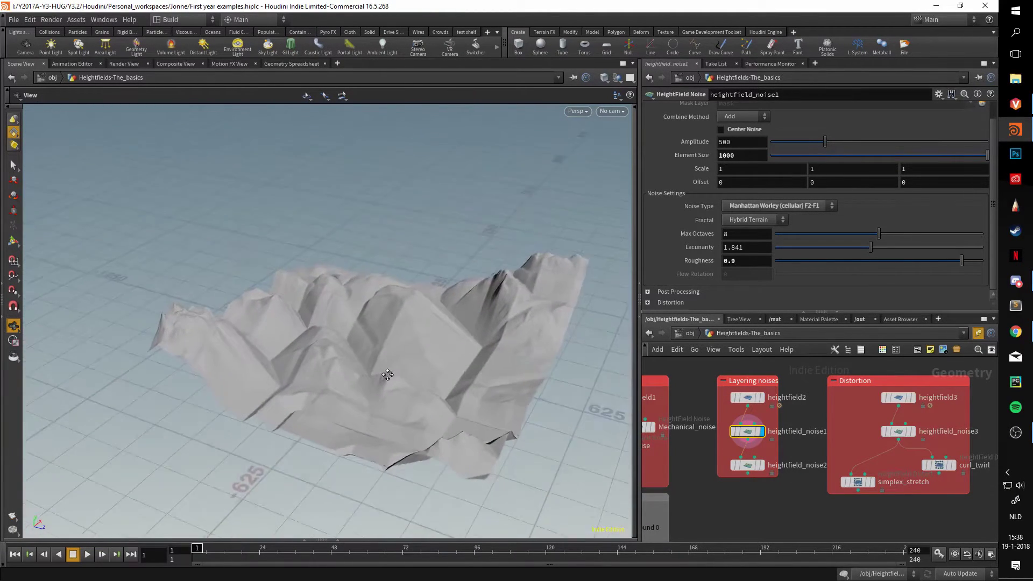
pyautogui.moveTo(407, 347); pyautogui.dragTo(503, 325, button='right')
pyautogui.moveTo(502, 325); pyautogui.dragTo(505, 362)
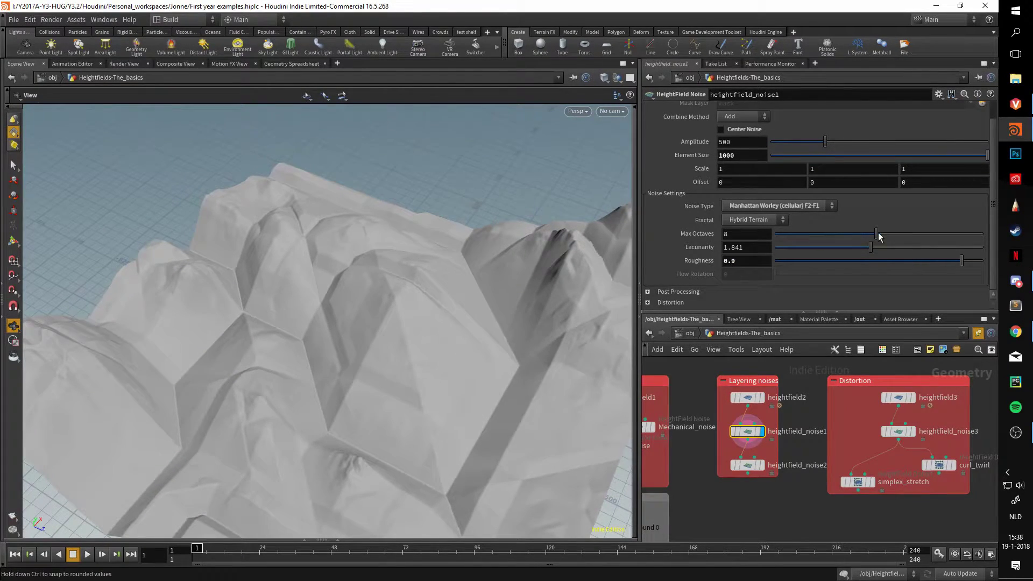
# - Undo the last noise parameter change and set the roughness of heightfield_noise1 to 0.9
pyautogui.hotkey('ctrl', 'z')
pyautogui.moveTo(921, 260); pyautogui.dragTo(971, 275)
pyautogui.moveTo(558, 331); pyautogui.dragTo(587, 299)
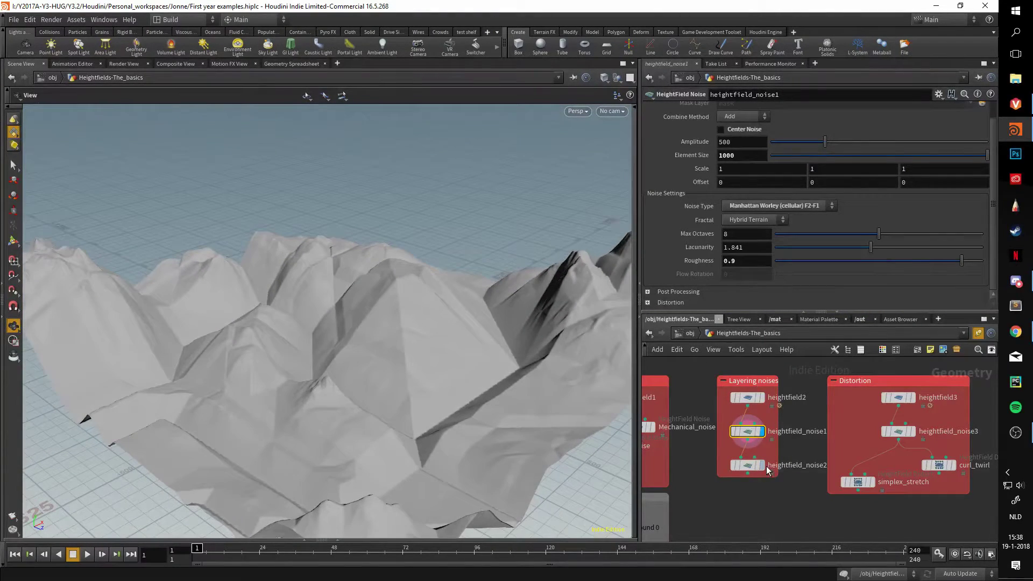
# - Display heightfield_noise2 with its parameters and examine the layered terrain from above and from the side
pyautogui.click(760, 465)
pyautogui.click(749, 465)
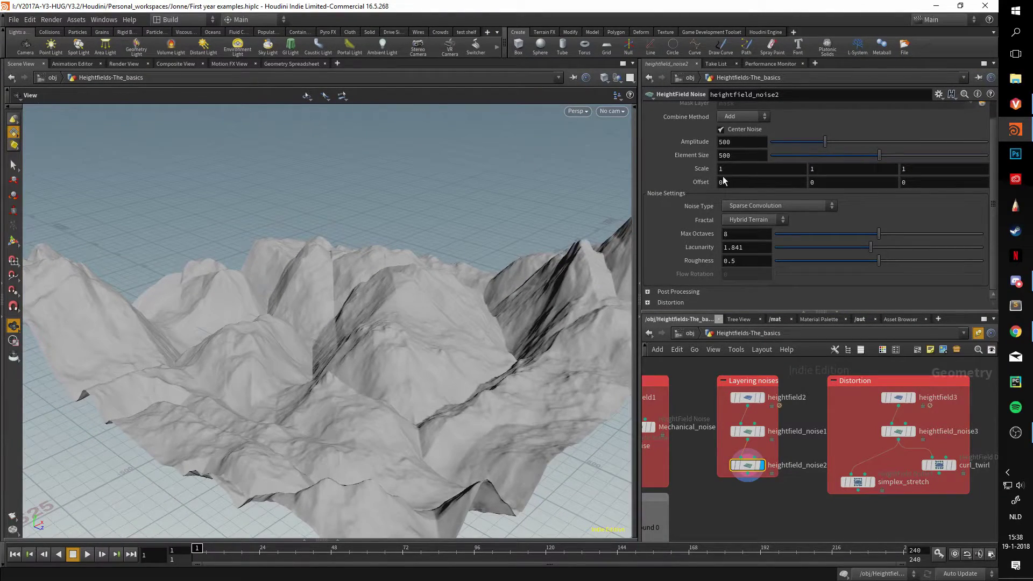
pyautogui.moveTo(504, 320); pyautogui.dragTo(454, 415)
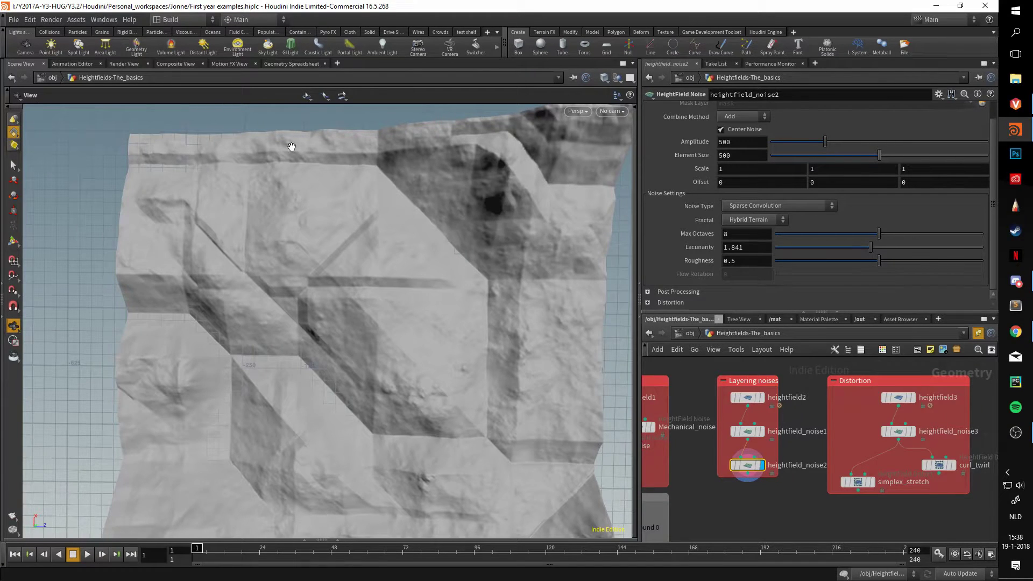
pyautogui.moveTo(400, 352); pyautogui.dragTo(473, 312)
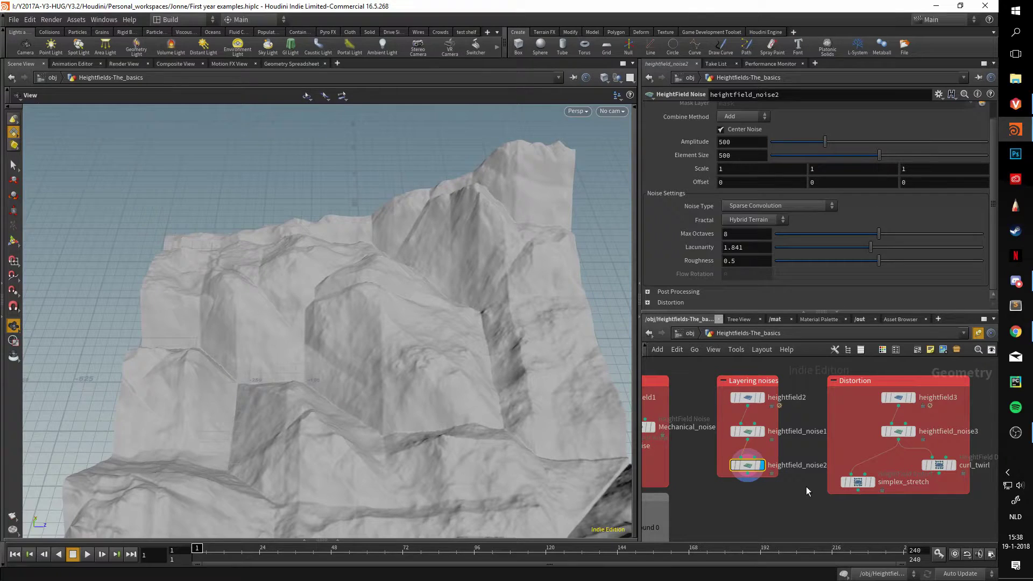
# - Display heightfield_noise3 in the Distortion group, frame its terrain and examine its shape and noise parameters
pyautogui.moveTo(883, 512); pyautogui.dragTo(794, 499, button='middle')
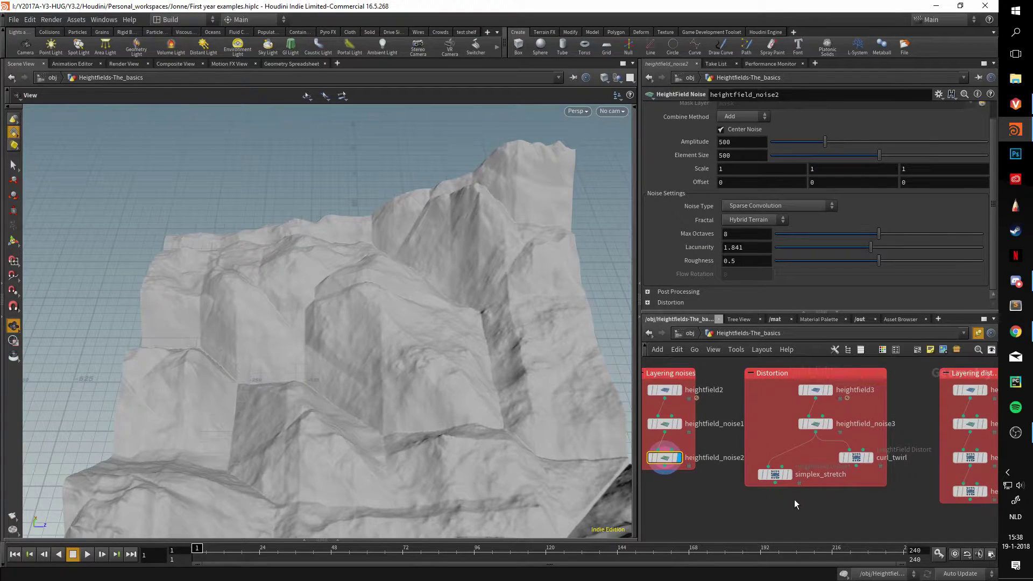
pyautogui.click(830, 423)
pyautogui.press('f')
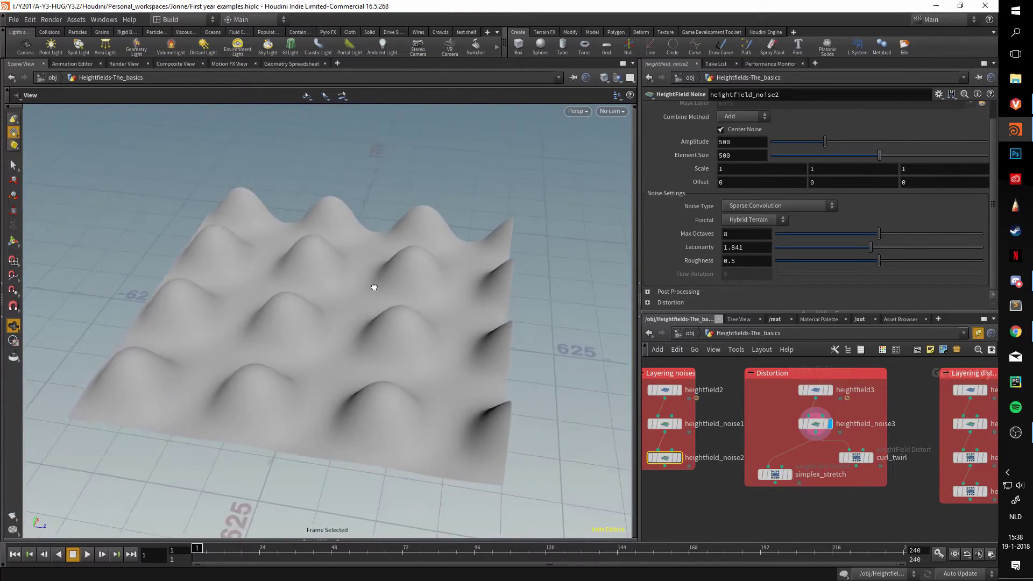
pyautogui.moveTo(374, 288); pyautogui.dragTo(475, 346)
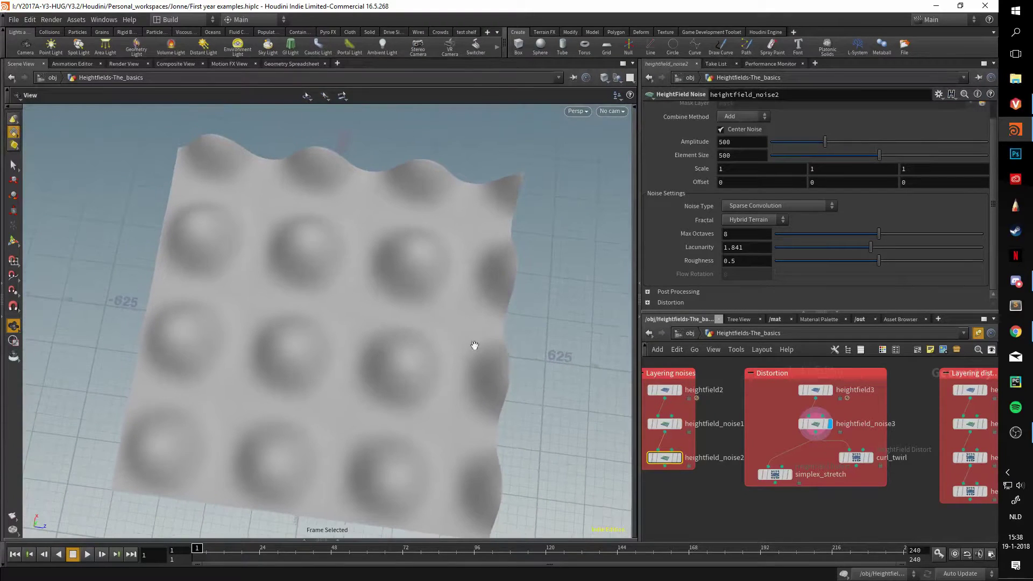
pyautogui.click(817, 422)
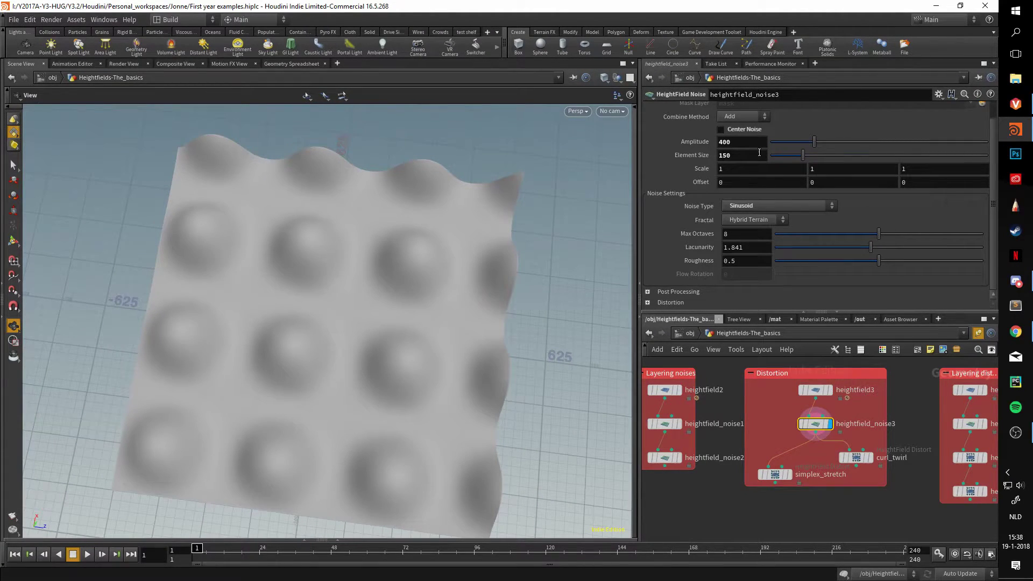
pyautogui.moveTo(527, 333); pyautogui.dragTo(507, 219)
pyautogui.moveTo(486, 326); pyautogui.dragTo(477, 355)
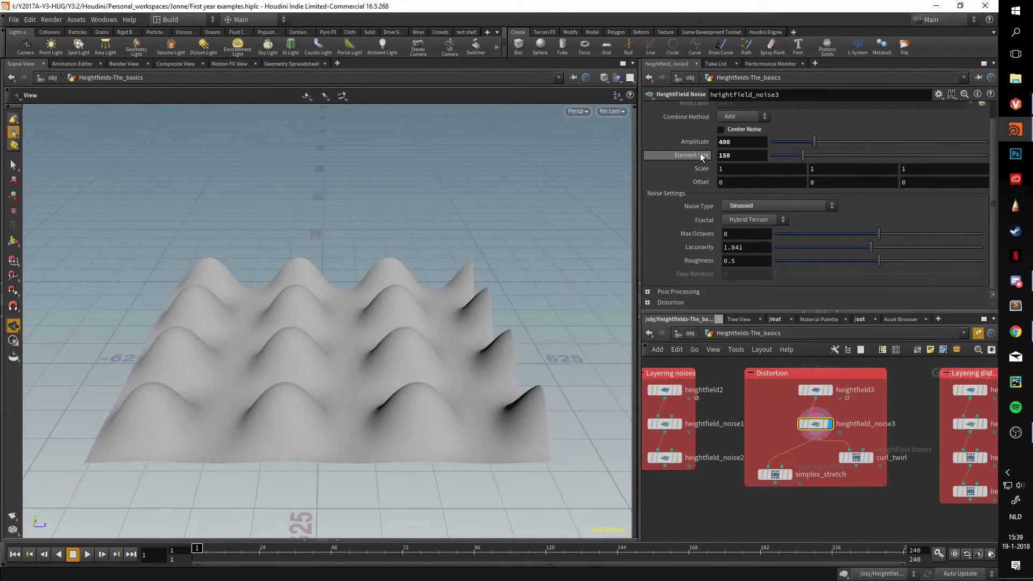
pyautogui.moveTo(480, 337); pyautogui.dragTo(460, 400)
pyautogui.moveTo(381, 348); pyautogui.dragTo(415, 332, button='right')
pyautogui.moveTo(415, 333); pyautogui.dragTo(386, 300)
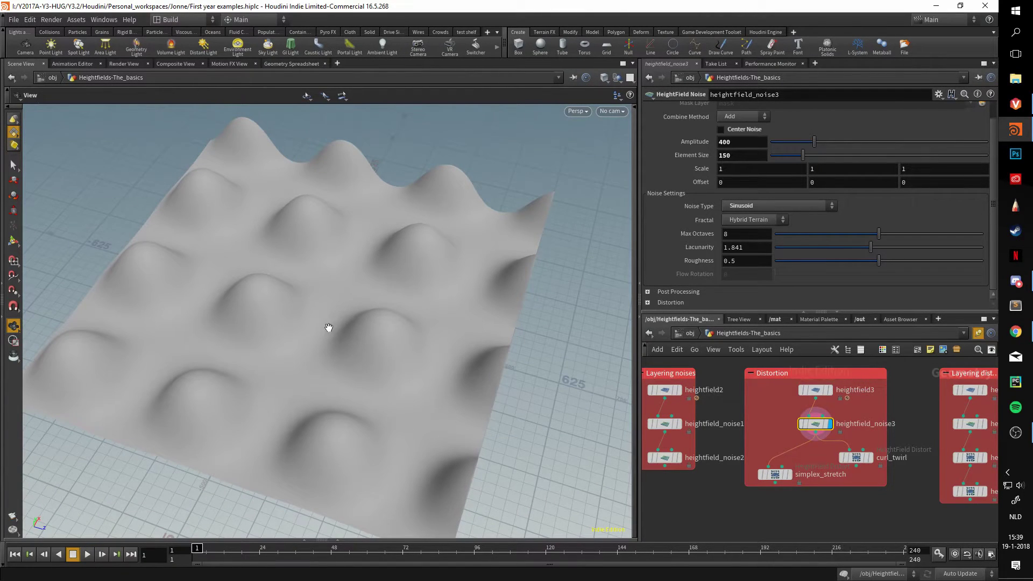
# - Display the simplex_stretch distort node with its parameters and examine how it deforms the terrain
pyautogui.click(792, 477)
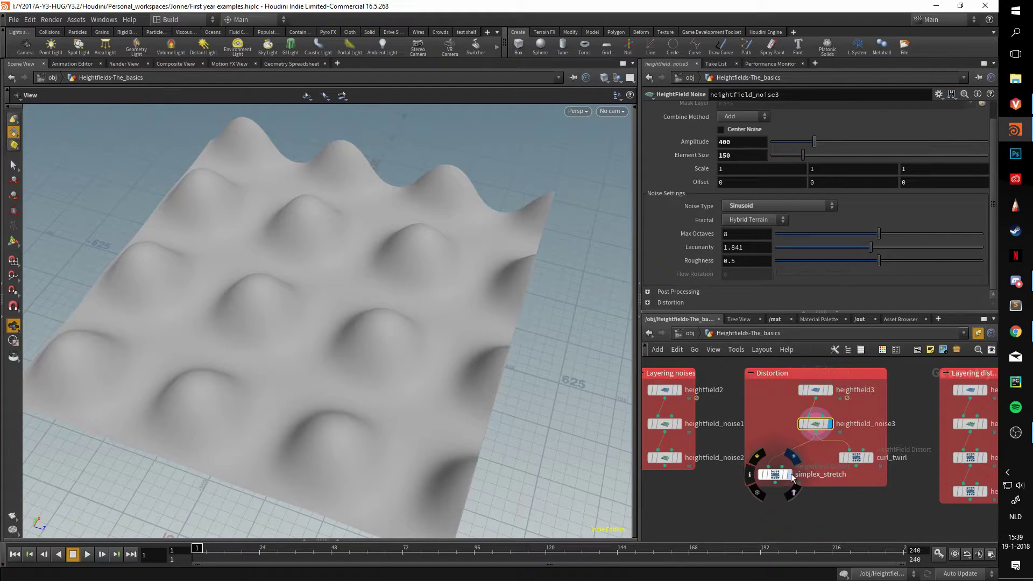
pyautogui.moveTo(464, 354); pyautogui.dragTo(474, 401)
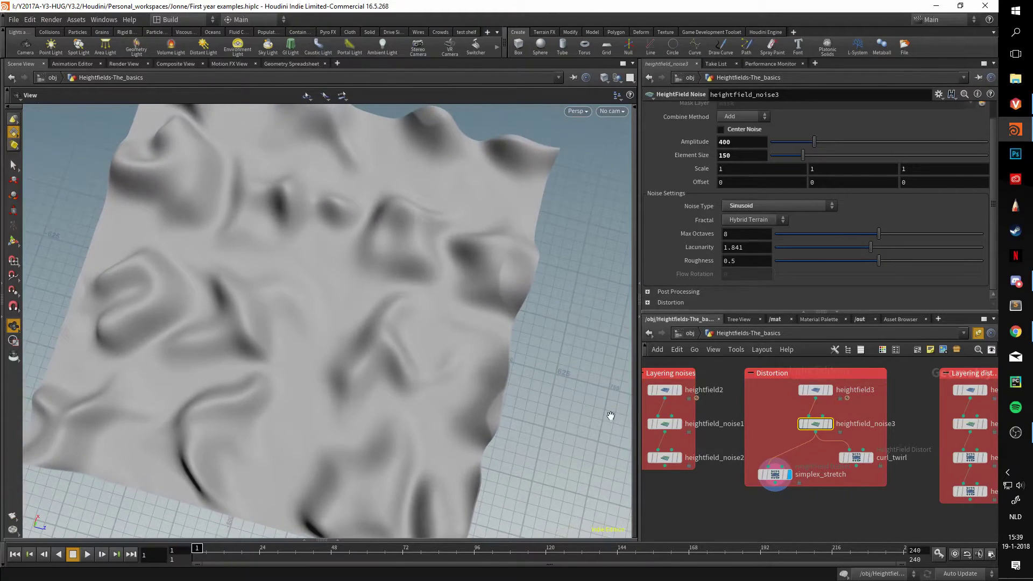
pyautogui.click(774, 474)
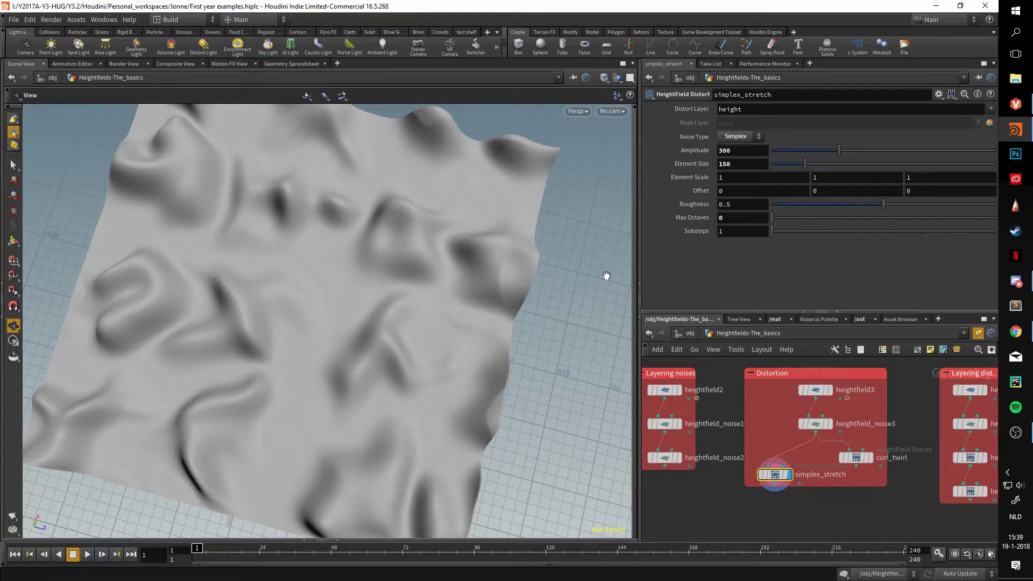
pyautogui.moveTo(410, 343); pyautogui.dragTo(479, 308)
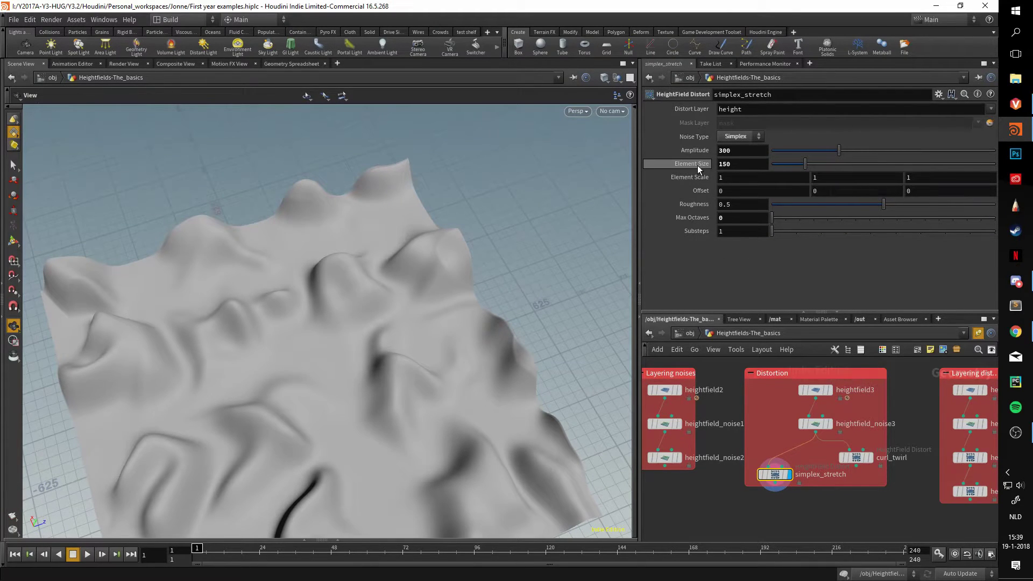
pyautogui.moveTo(477, 294); pyautogui.dragTo(455, 294)
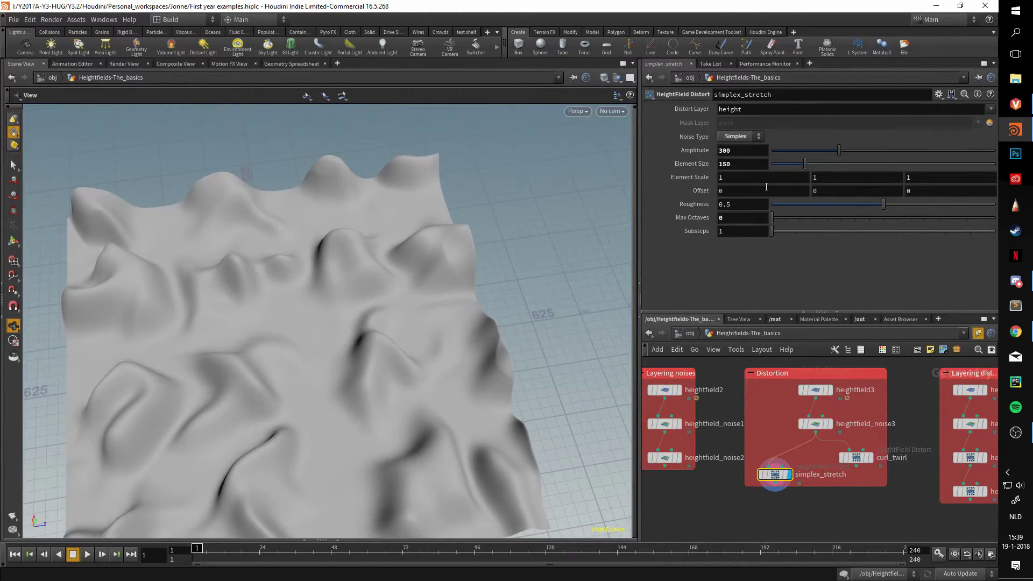
# - Examine the terrain deformed by the simplex_stretch node from above and from a lower angle
pyautogui.moveTo(803, 163)
pyautogui.mouseDown()
pyautogui.moveTo(967, 162)
pyautogui.moveTo(780, 160)
pyautogui.moveTo(817, 157)
pyautogui.moveTo(805, 162)
pyautogui.mouseUp()
pyautogui.moveTo(854, 148)
pyautogui.mouseDown()
pyautogui.moveTo(954, 148)
pyautogui.moveTo(810, 134)
pyautogui.moveTo(935, 130)
pyautogui.moveTo(846, 131)
pyautogui.mouseUp()
pyautogui.moveTo(628, 299); pyautogui.dragTo(355, 233)
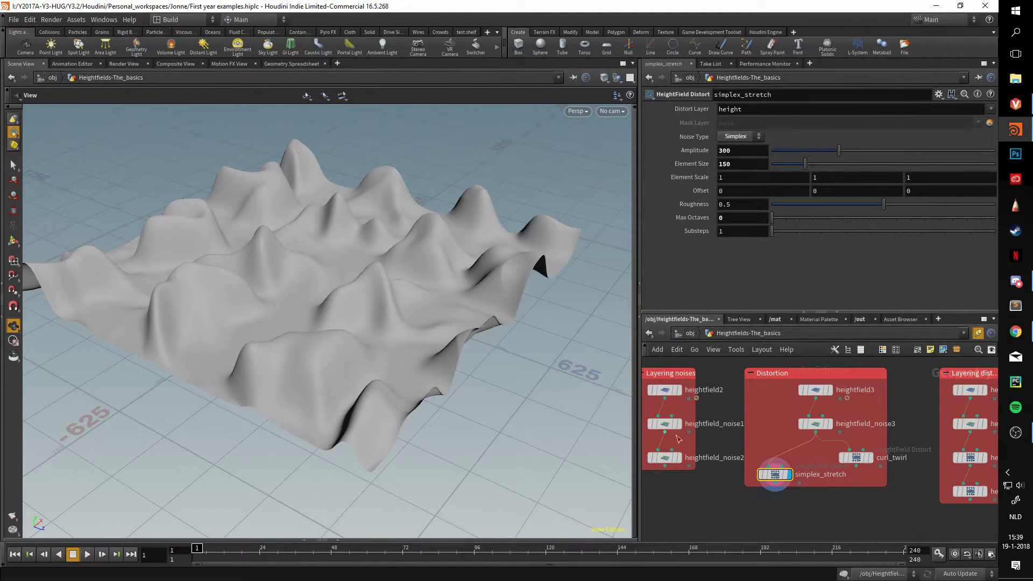
# - Display heightfield_noise2 and examine the layered terrain from low side angles
pyautogui.click(679, 461)
pyautogui.moveTo(461, 323); pyautogui.dragTo(504, 278)
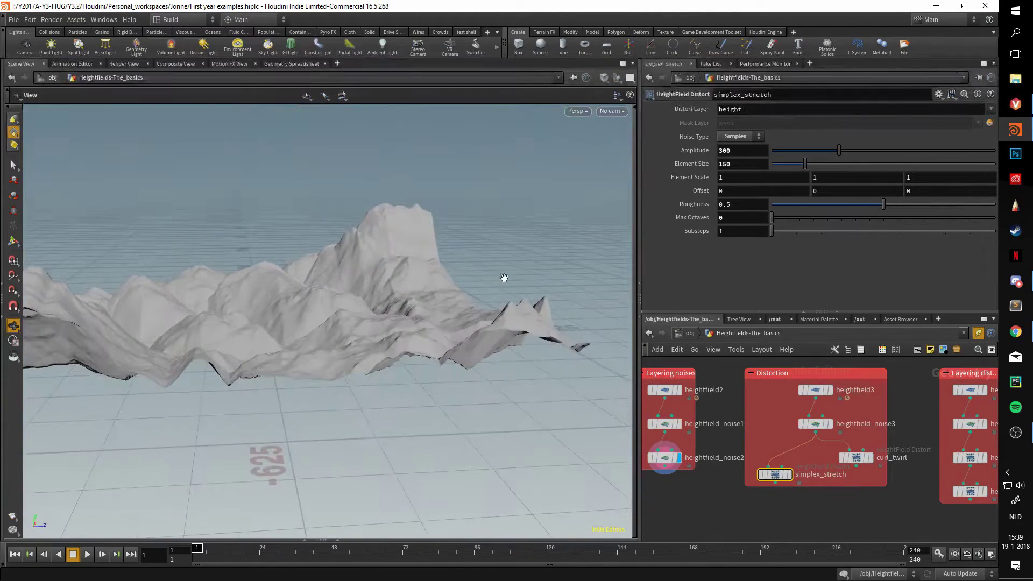
pyautogui.moveTo(426, 237); pyautogui.dragTo(413, 363)
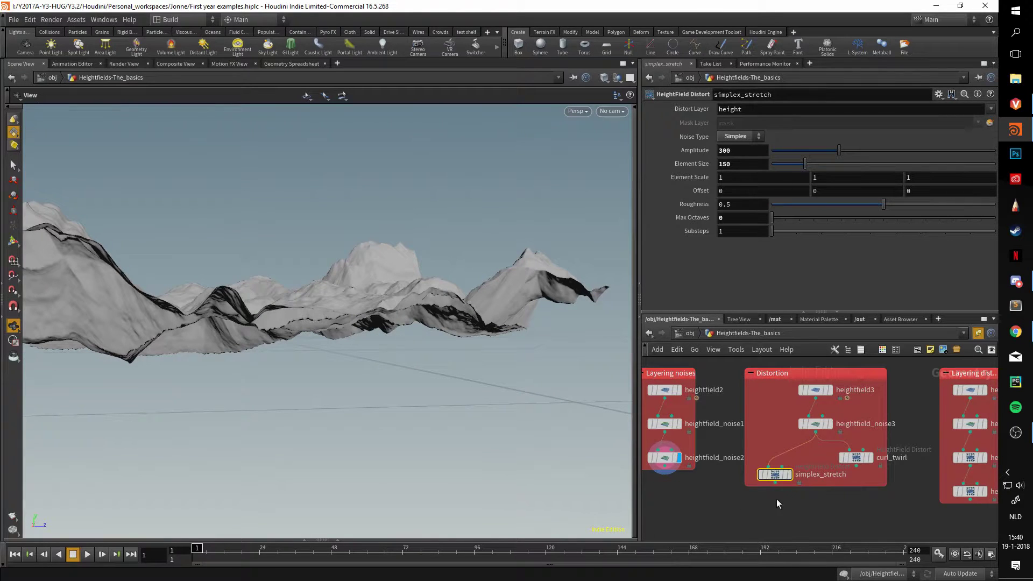
# - Display simplex_stretch again and examine its stretched hills from above and from the side
pyautogui.moveTo(449, 287); pyautogui.dragTo(392, 330)
pyautogui.moveTo(392, 330); pyautogui.dragTo(497, 517, button='middle')
pyautogui.moveTo(498, 517); pyautogui.dragTo(408, 327, button='right')
pyautogui.moveTo(408, 328); pyautogui.dragTo(342, 386, button='middle')
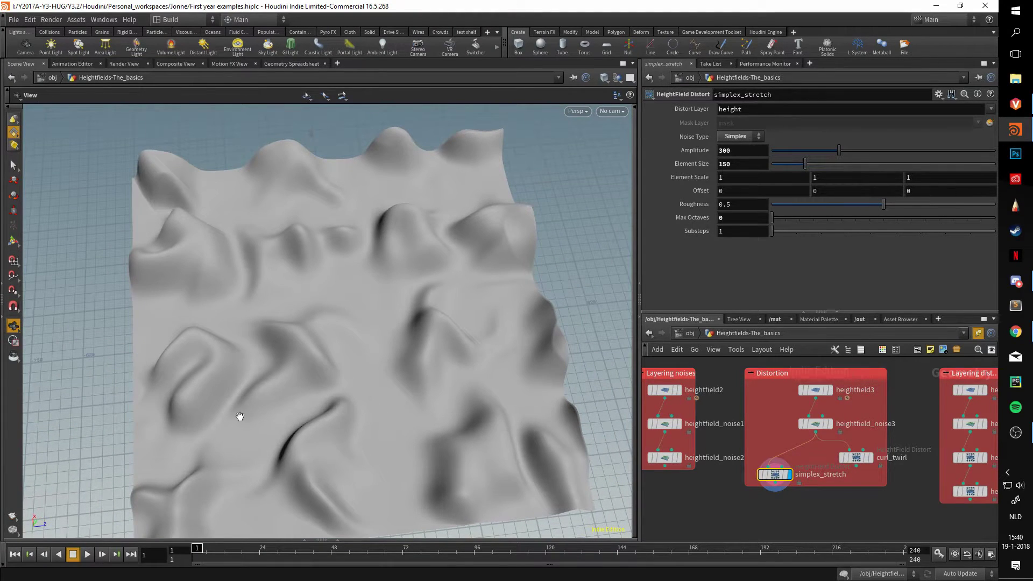
pyautogui.moveTo(524, 367); pyautogui.dragTo(458, 317)
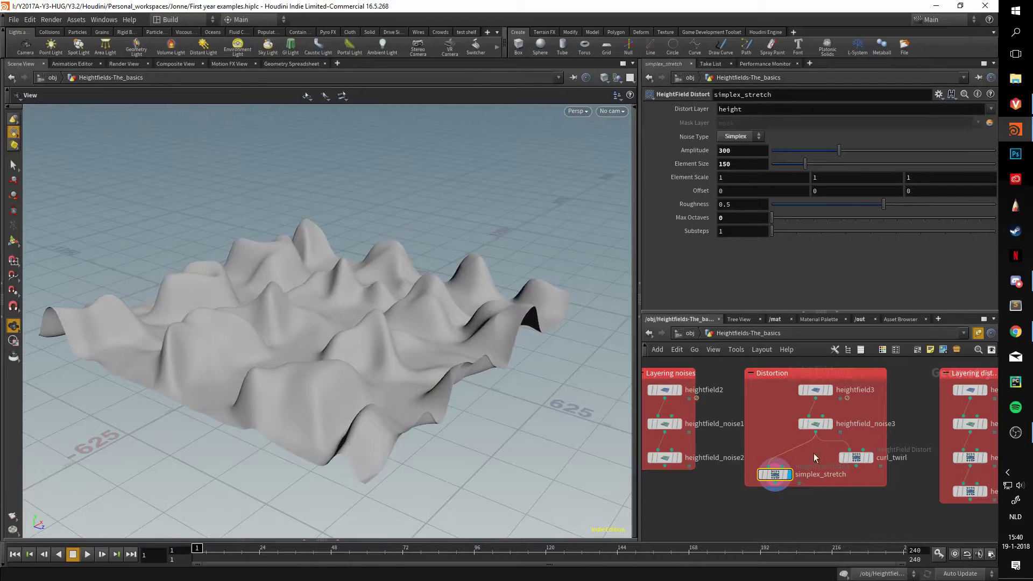
# - Display the curl_twirl distort node with its parameters and examine the twirled terrain from above
pyautogui.click(871, 458)
pyautogui.click(856, 458)
pyautogui.moveTo(446, 311); pyautogui.dragTo(395, 394)
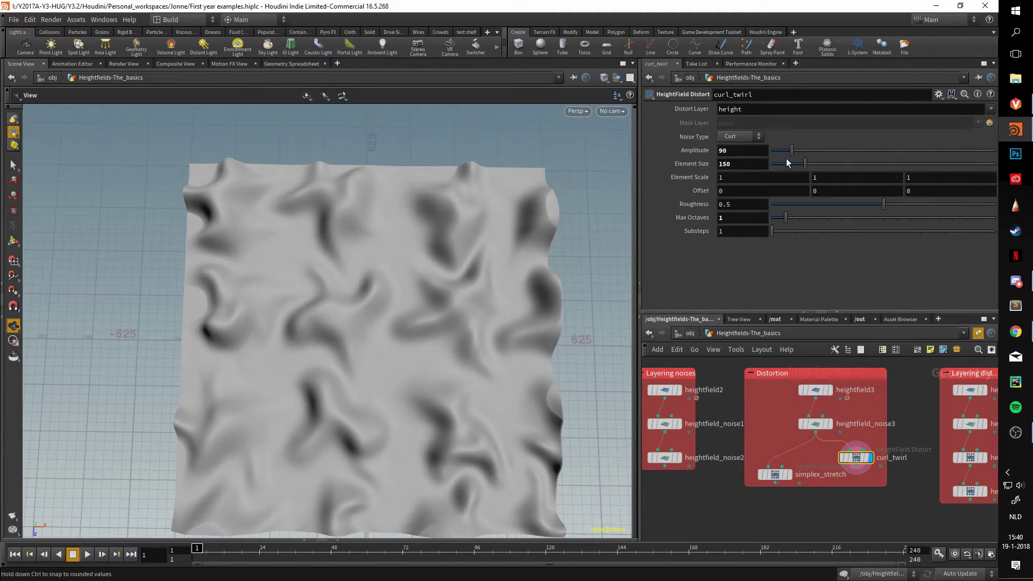
# - Set curl_twirl's amplitude to 152 and its max octaves to 8, and inspect the added detail
pyautogui.moveTo(792, 155); pyautogui.dragTo(807, 155)
pyautogui.moveTo(548, 226); pyautogui.dragTo(523, 234)
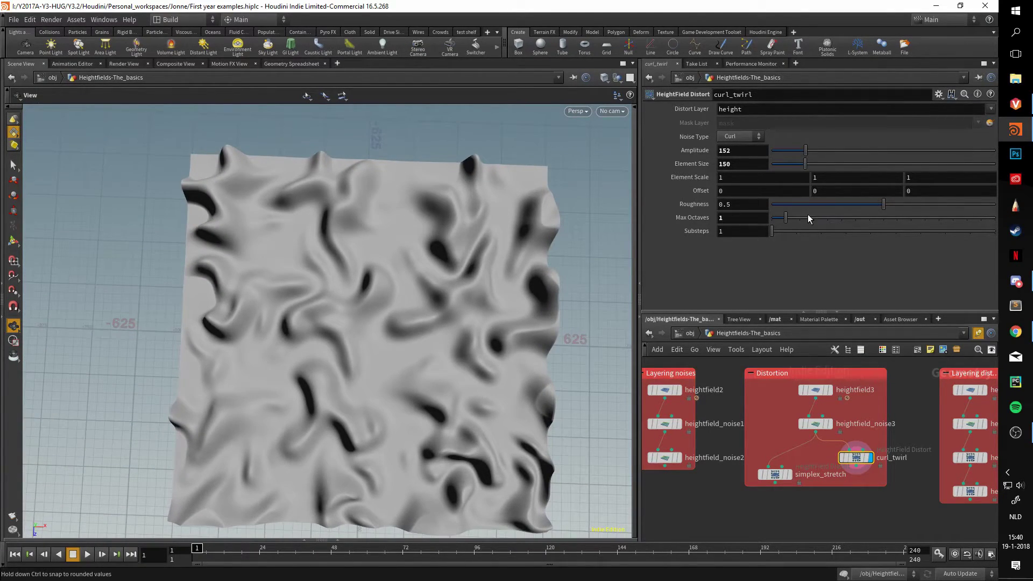
pyautogui.moveTo(798, 217); pyautogui.dragTo(851, 218)
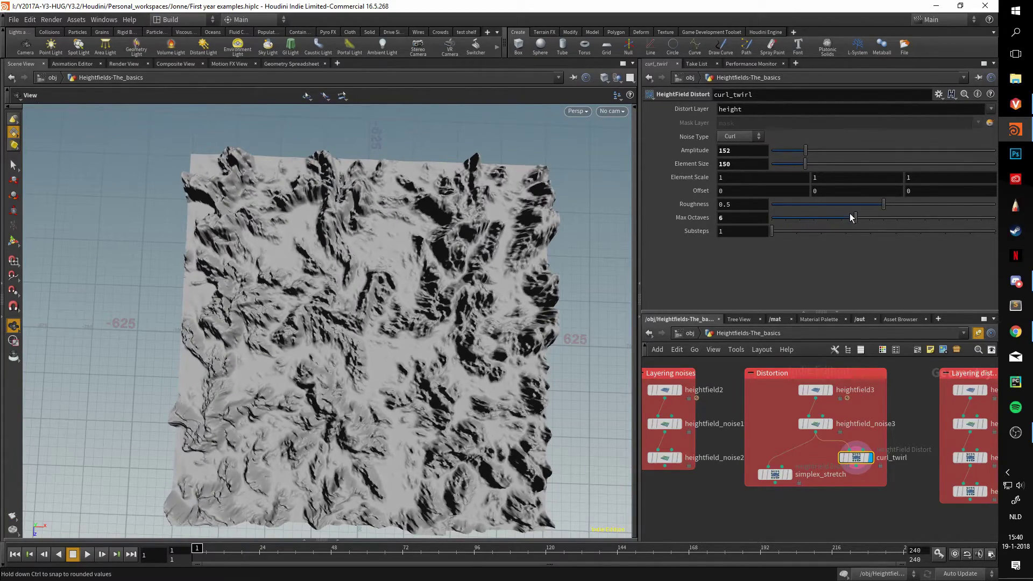
pyautogui.moveTo(483, 312); pyautogui.dragTo(396, 312)
pyautogui.scroll(2, 457, 263)
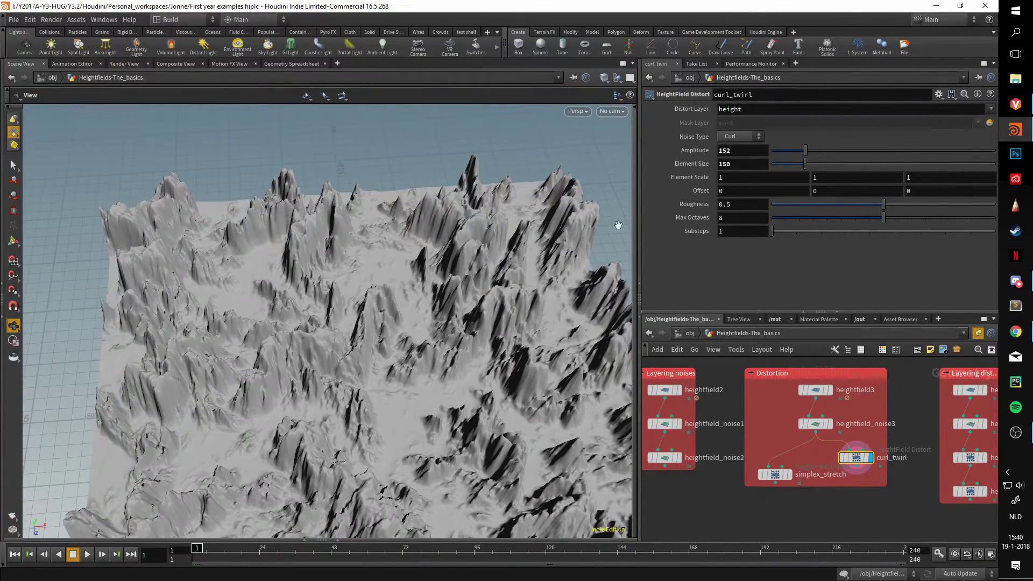
# - Try a lower amplitude of about 92 on curl_twirl and set the amplitude to 150
pyautogui.moveTo(803, 150); pyautogui.dragTo(791, 147)
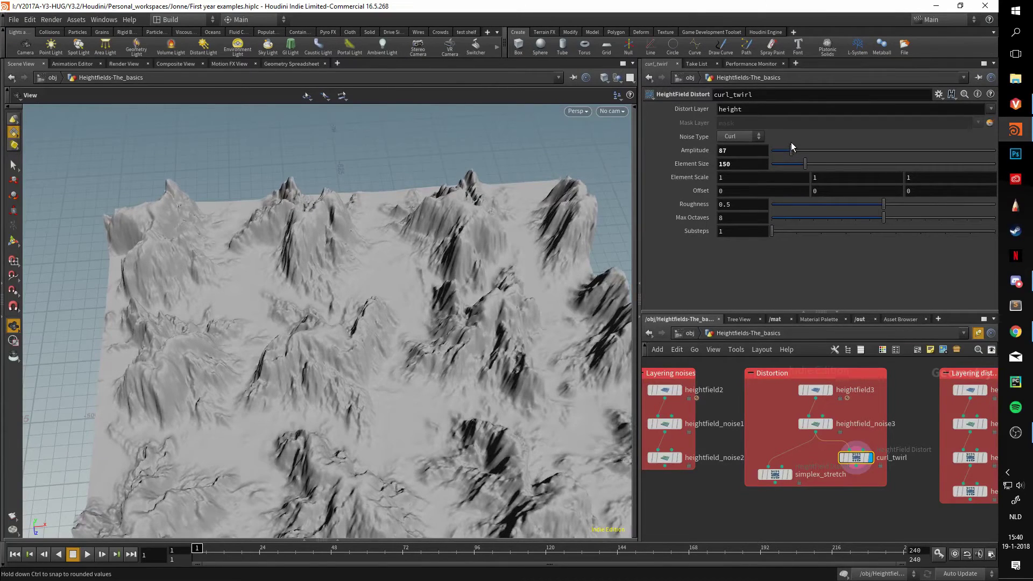
pyautogui.moveTo(478, 340); pyautogui.dragTo(473, 327)
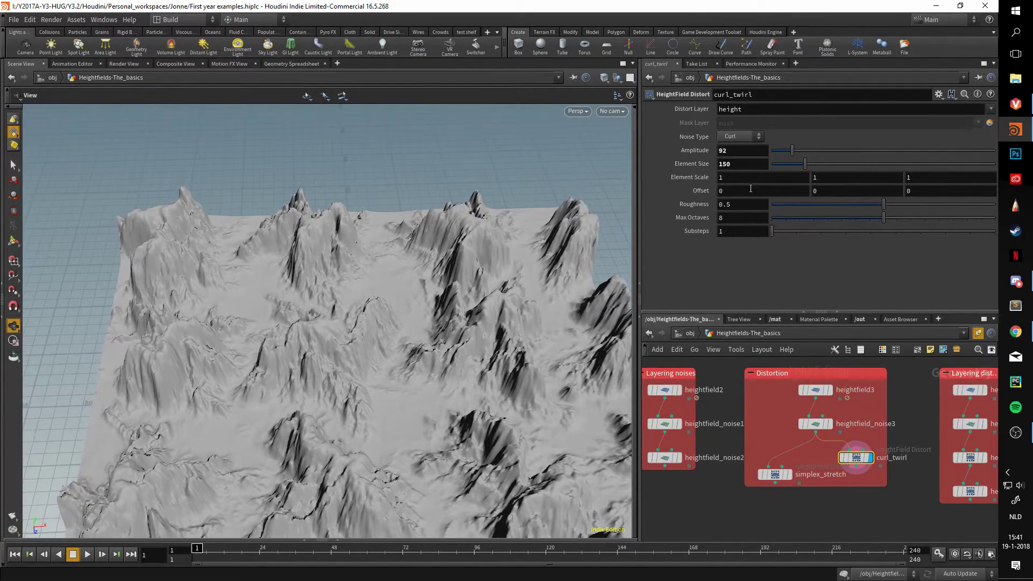
pyautogui.moveTo(793, 146); pyautogui.dragTo(617, 157)
pyautogui.write('150')
pyautogui.press('Return')
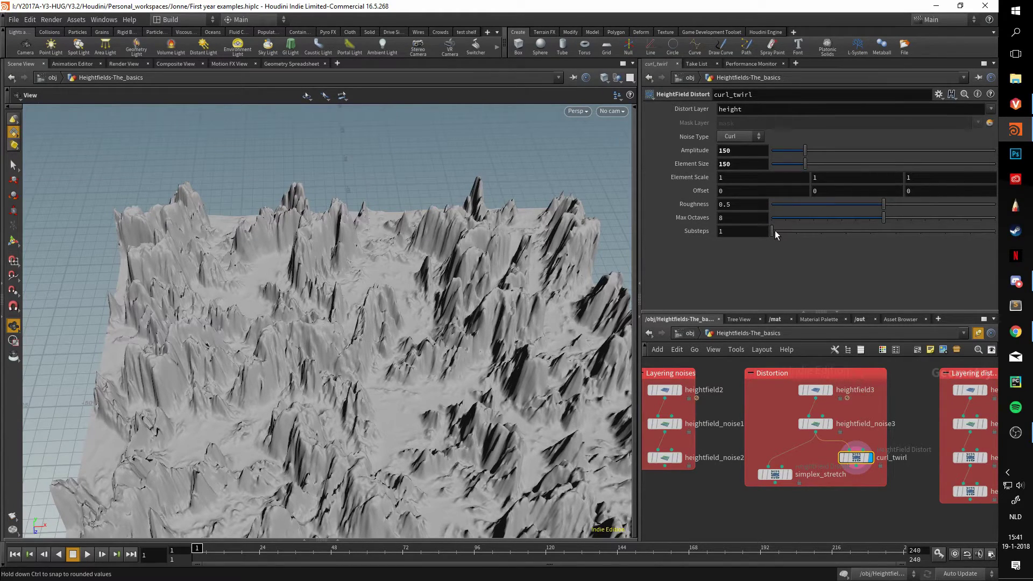
# - Set curl_twirl's substeps to 7 and examine the swirled terrain from above and at an angle
pyautogui.moveTo(775, 230); pyautogui.dragTo(922, 229)
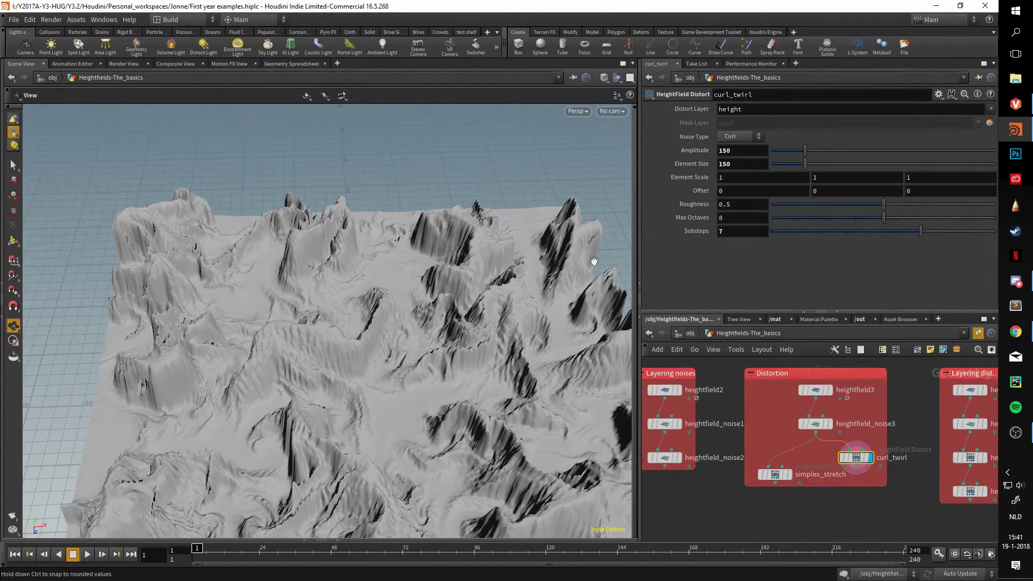
pyautogui.moveTo(554, 256); pyautogui.dragTo(666, 162)
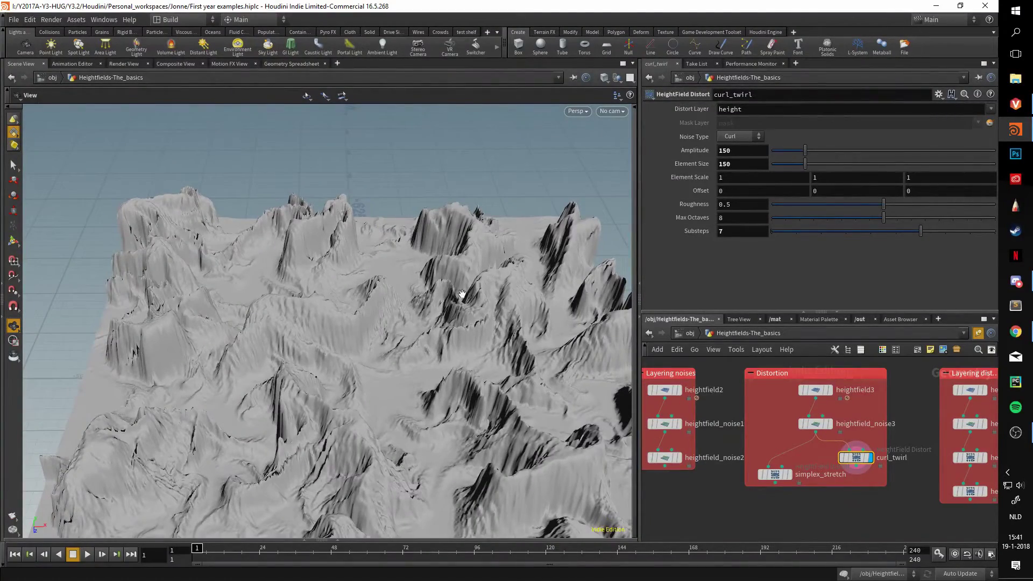
pyautogui.keyDown('alt'); pyautogui.moveTo(461, 293); pyautogui.dragTo(476, 323); pyautogui.keyUp('alt')
pyautogui.moveTo(530, 311); pyautogui.dragTo(504, 320, button='right')
pyautogui.keyDown('alt'); pyautogui.moveTo(504, 320); pyautogui.dragTo(449, 259); pyautogui.keyUp('alt')
pyautogui.moveTo(450, 259); pyautogui.dragTo(409, 279, button='middle')
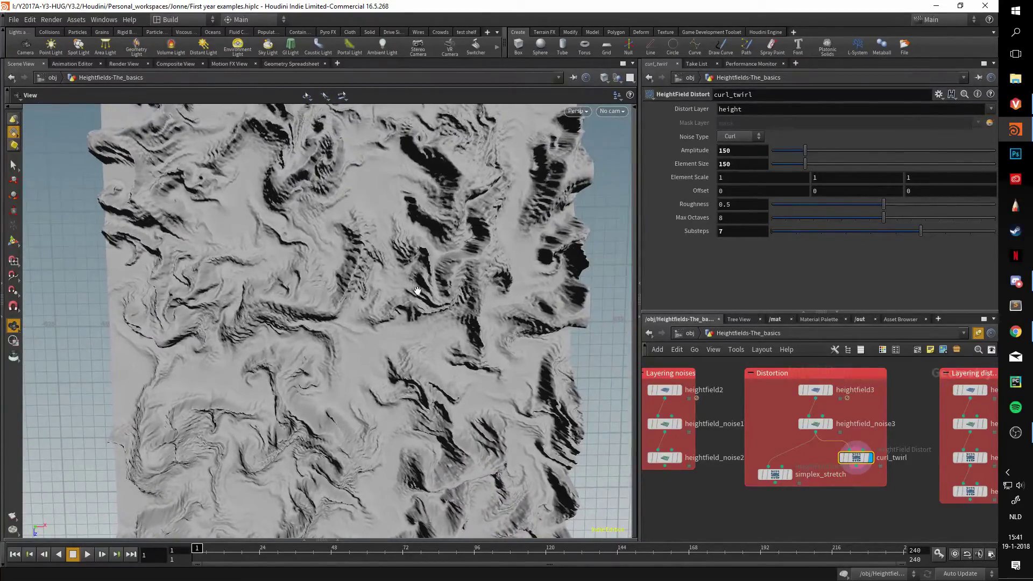
pyautogui.moveTo(418, 291); pyautogui.dragTo(458, 218)
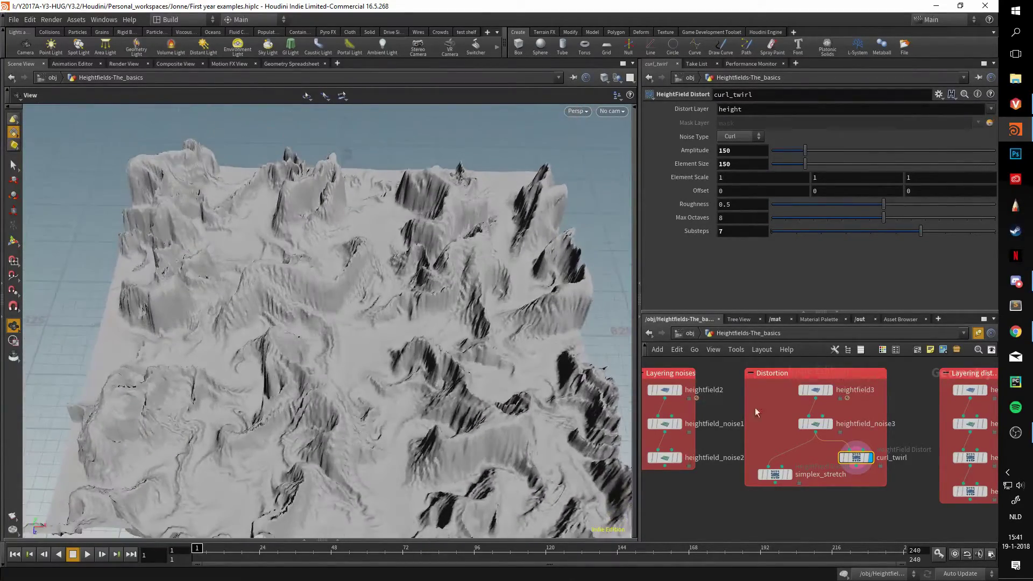
# - Display simplex_stretch, set its max octaves to 8 and substeps to 6, and view the terrain from the side
pyautogui.click(775, 475)
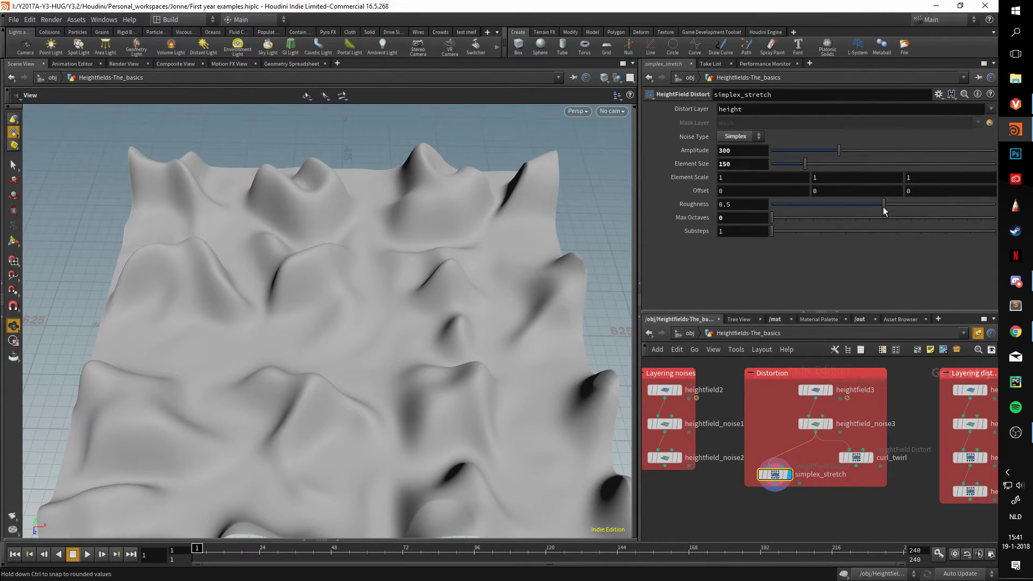
pyautogui.hotkey('ctrl', 'z')
pyautogui.moveTo(785, 216); pyautogui.dragTo(860, 214)
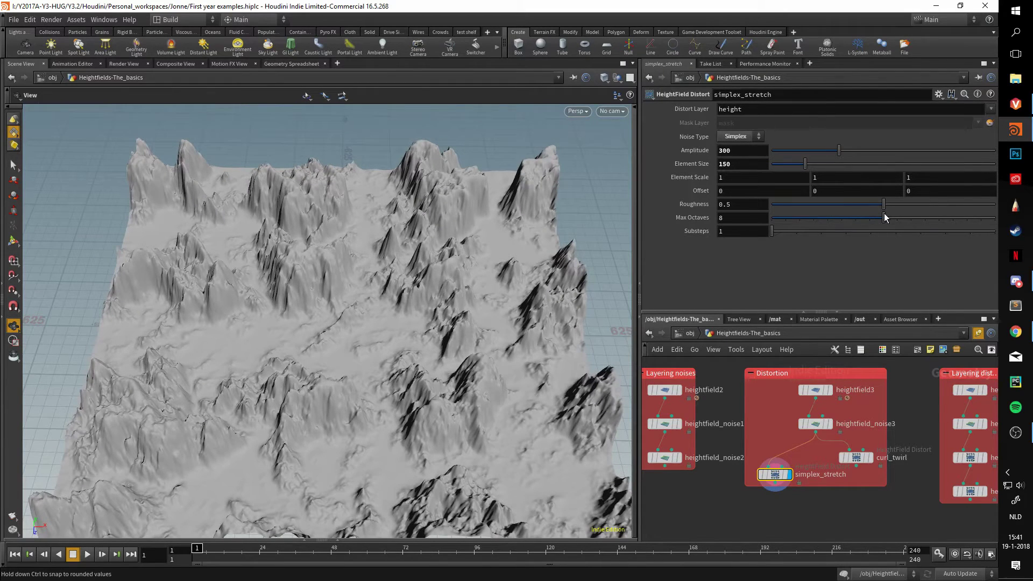
pyautogui.moveTo(786, 232); pyautogui.dragTo(878, 228)
pyautogui.moveTo(510, 299); pyautogui.dragTo(410, 289)
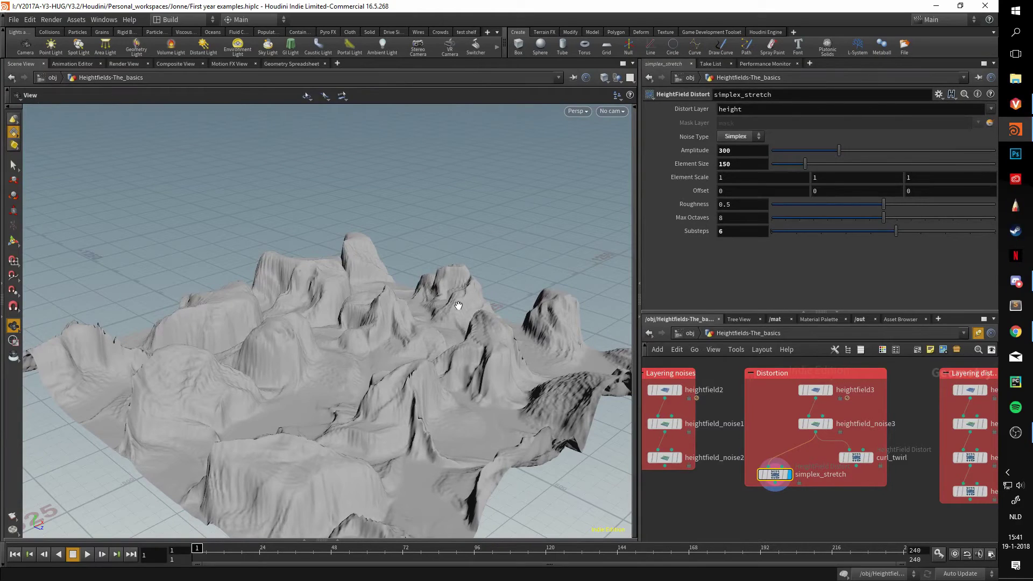